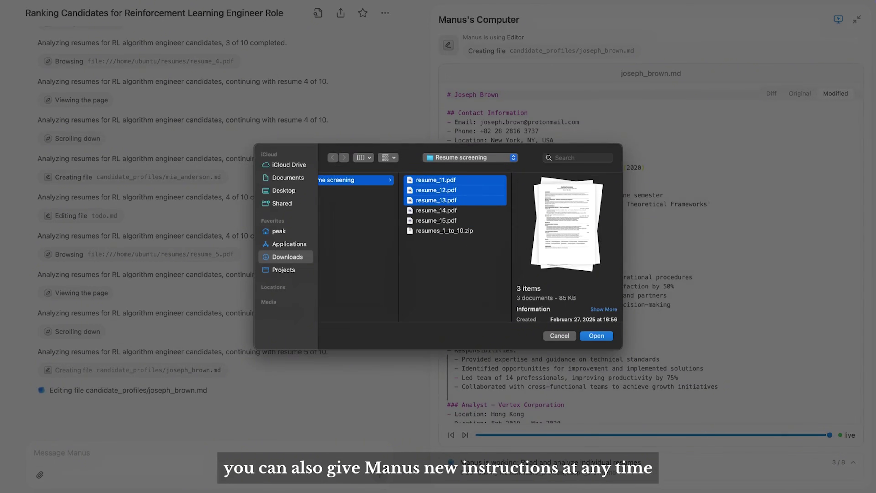
- Attach the remaining new resumes to the chat and open the finished candidate rankings
key("shift+Down")
key("shift+Down")
key("Return")
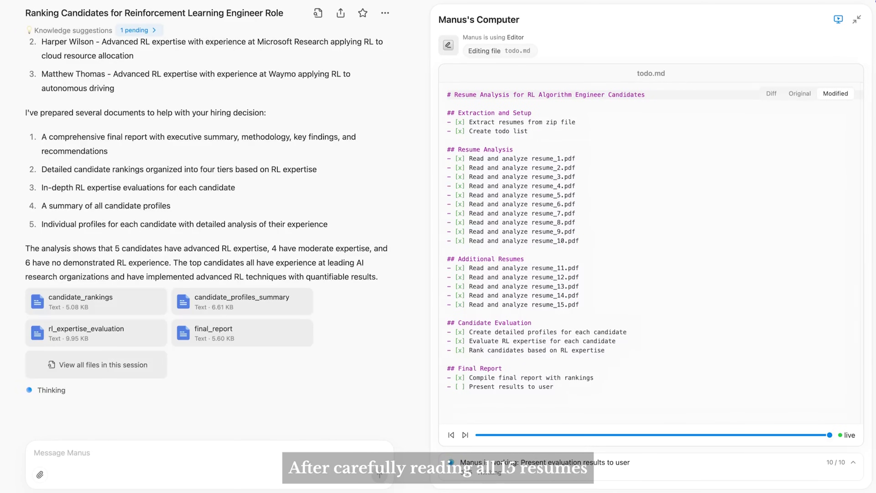
left_click(163, 234)
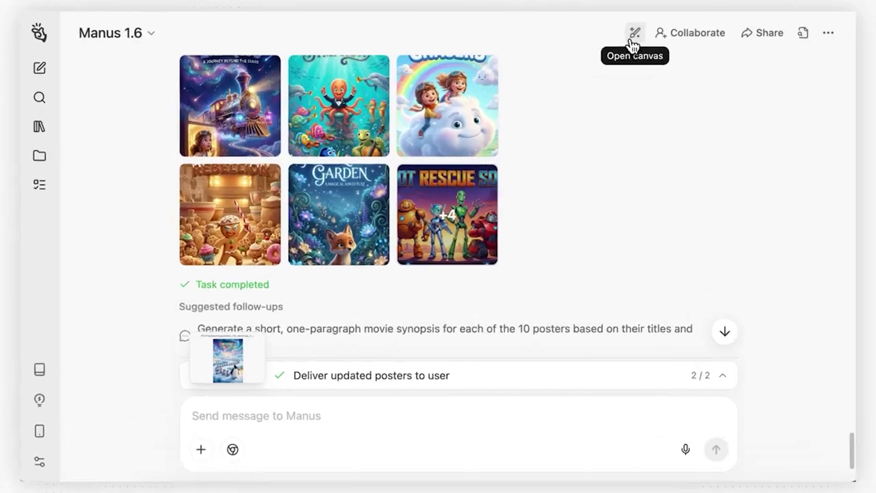
- Change the Cloud Chasers poster title from CHASERS to HUNTER and save the new version
left_click(633, 32)
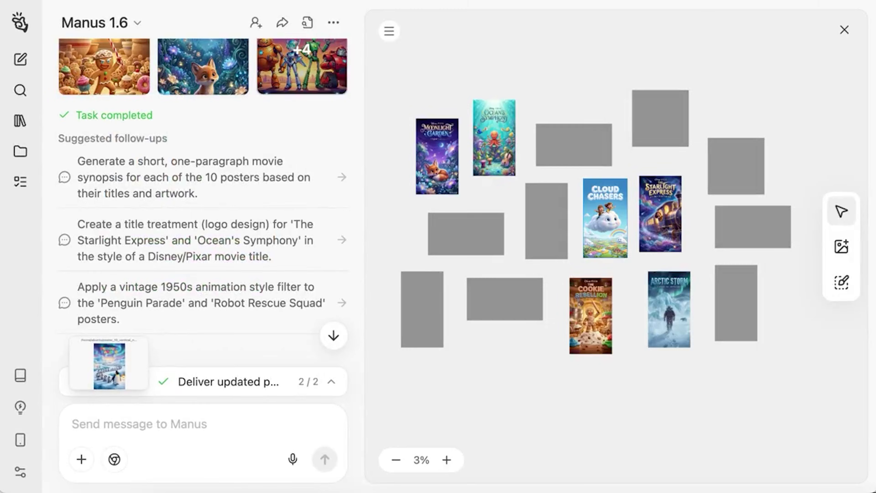
left_click(606, 219)
left_click(562, 85)
left_click(489, 182)
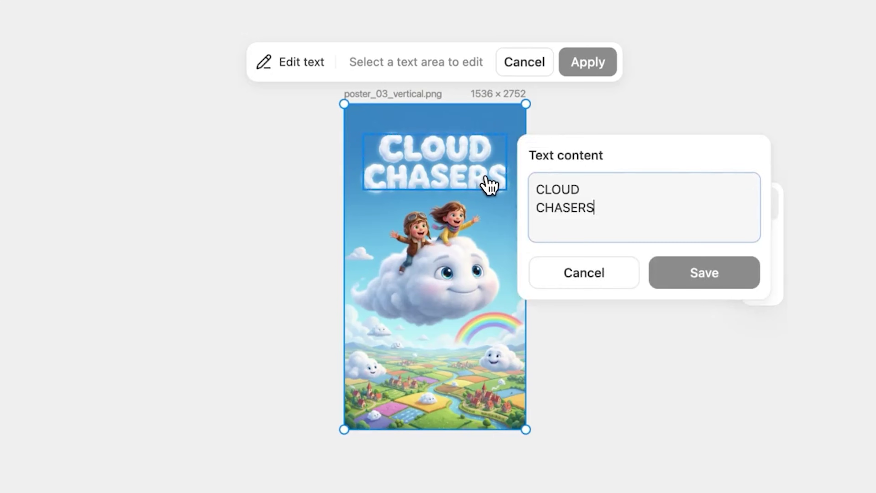
key("BackSpace")
key("BackSpace")
key("BackSpace")
key("BackSpace")
key("BackSpace")
key("BackSpace")
key("BackSpace")
type("HUNTER")
left_click(713, 291)
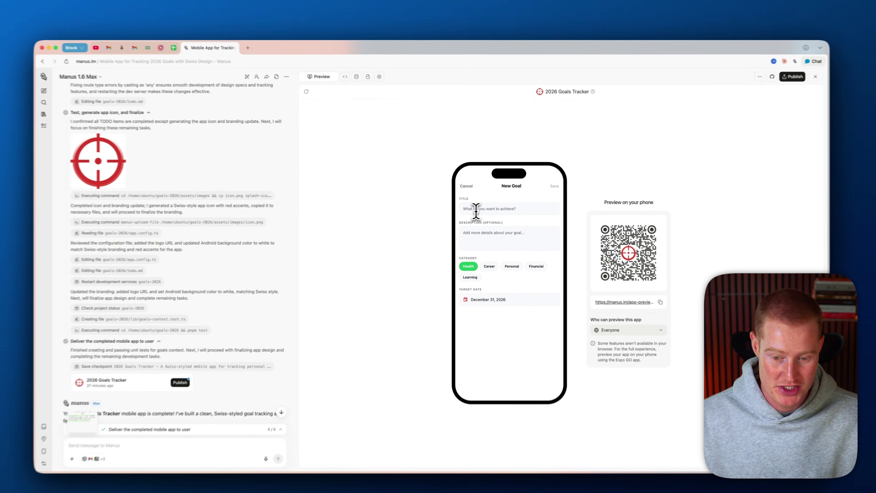
- Enter the 'Work out every day.' goal title, then open that goal's detail screen
left_click(490, 203)
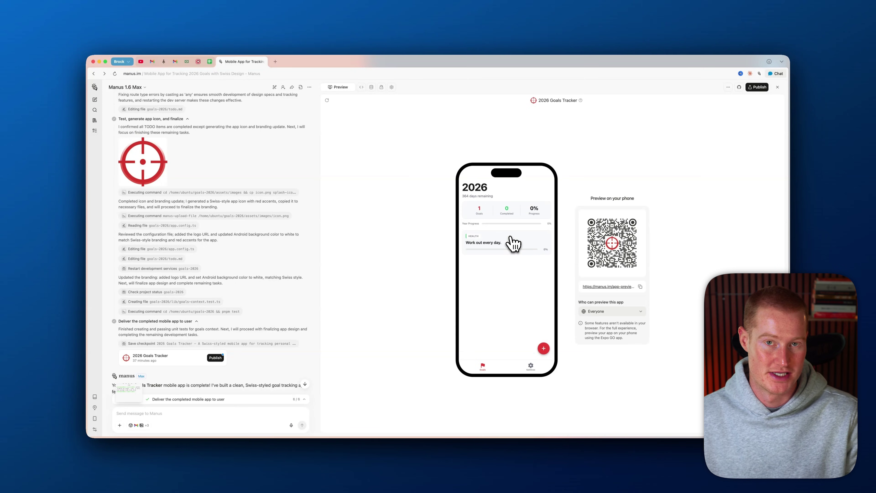
left_click(511, 240)
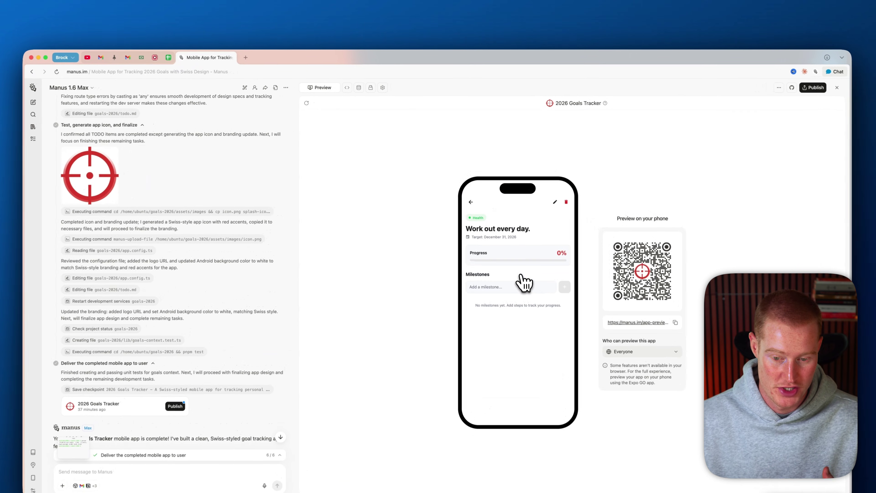
- Return to the goals list and browse the app's code (.expo/types/router.d.ts), database and storage
left_click(471, 205)
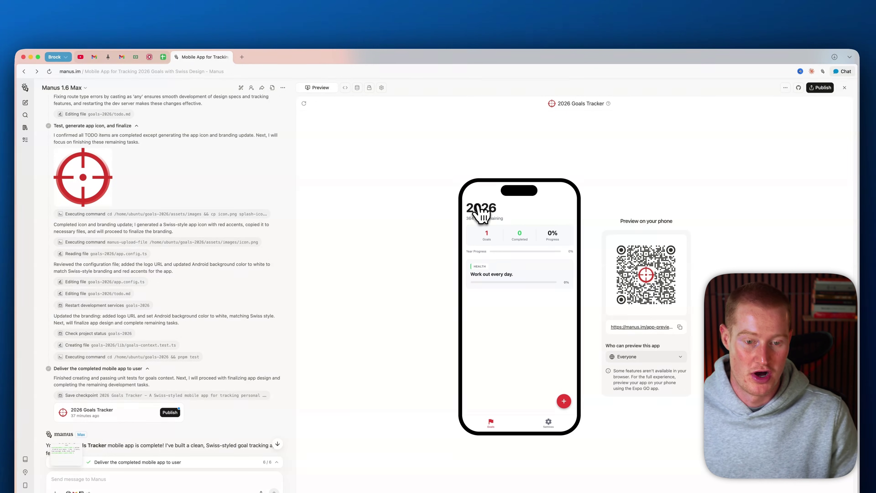
left_click(345, 87)
left_click(314, 103)
left_click(315, 113)
left_click(319, 121)
left_click(514, 279)
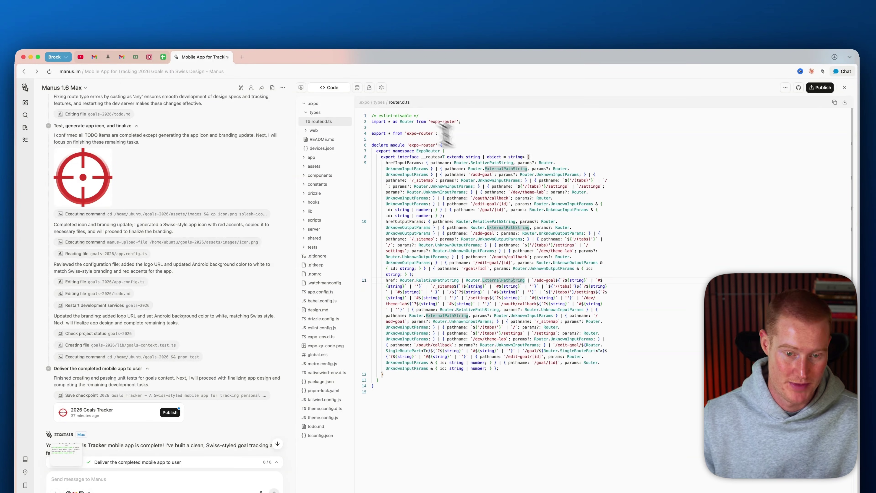
left_click(358, 88)
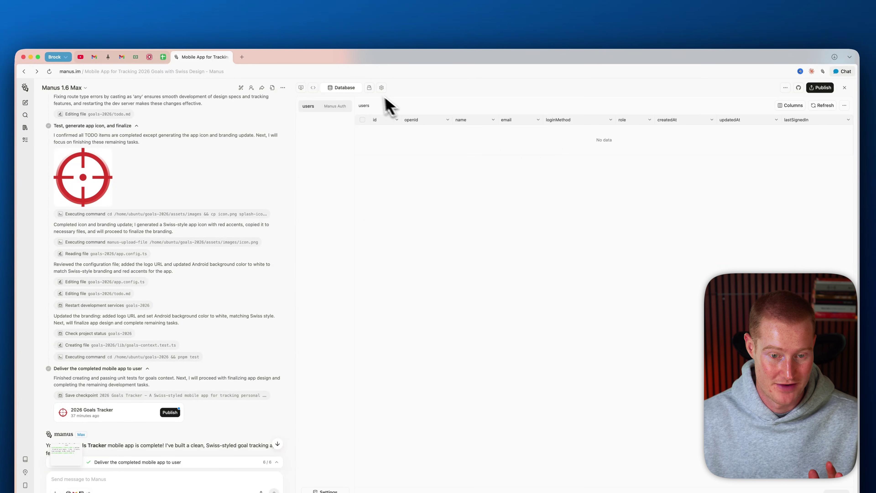
left_click(369, 89)
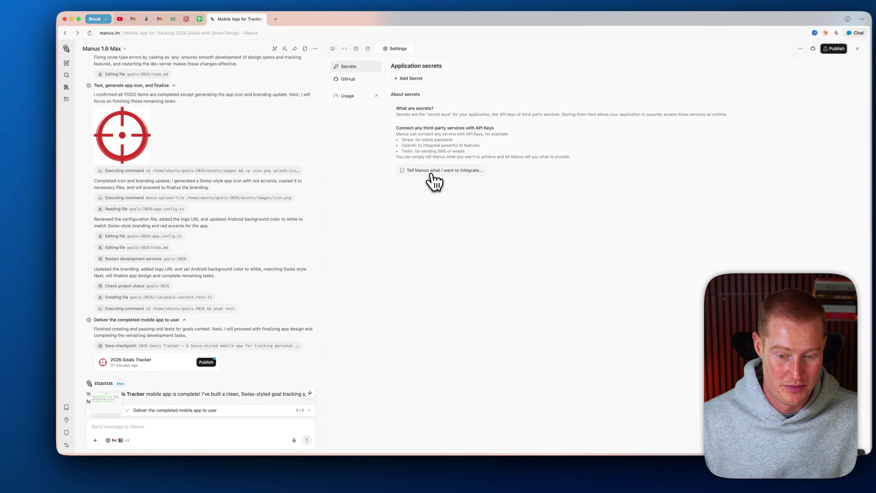
- Ask Manus to integrate Stripe and explain how to obtain its API keys
left_click(410, 193)
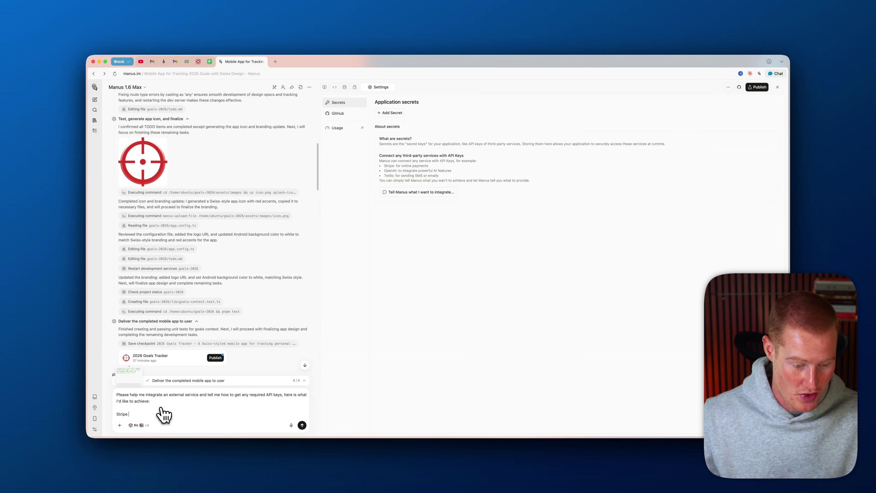
type("Stripe")
left_click(301, 425)
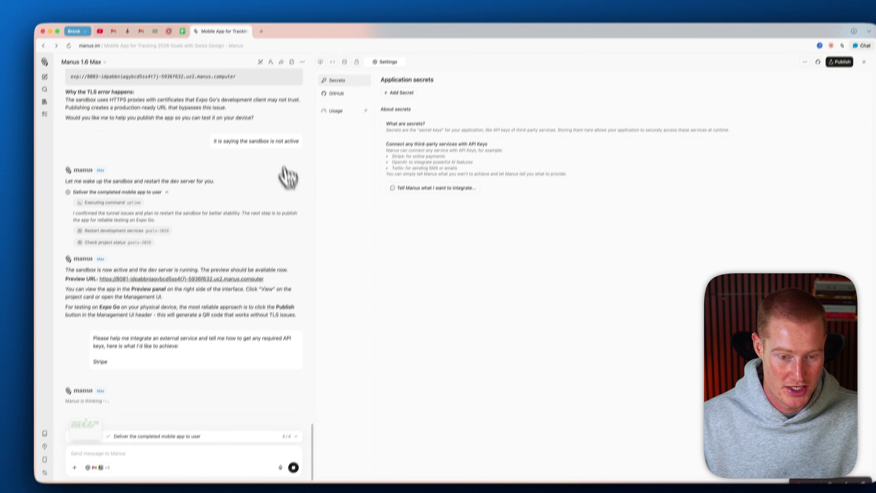
- Review the app's GitHub integration and Publish to Google Play details from the preview
left_click(335, 20)
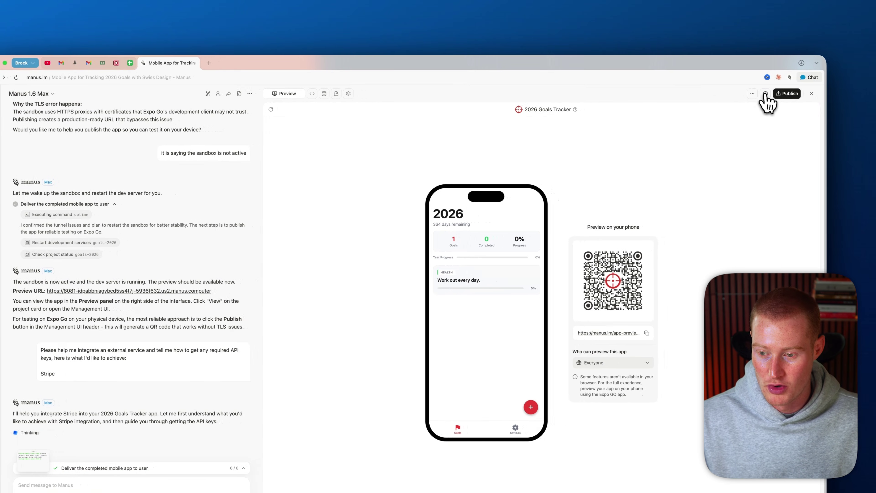
left_click(764, 94)
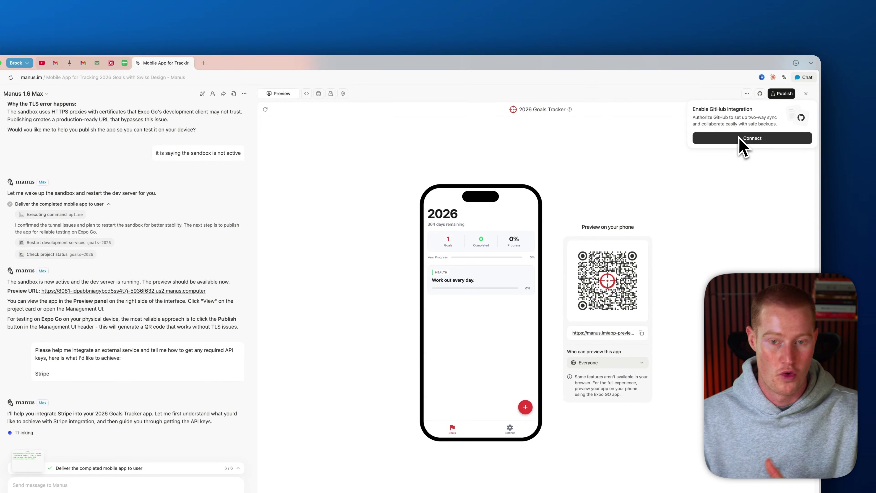
left_click(781, 94)
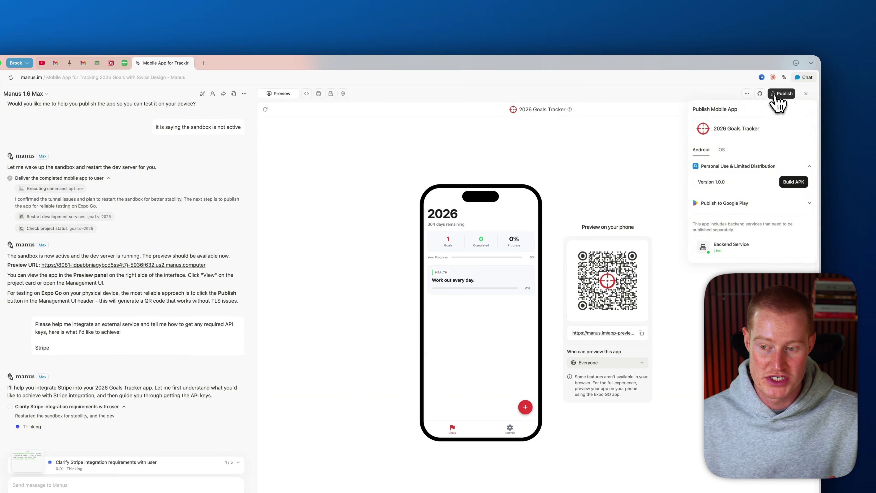
left_click(728, 204)
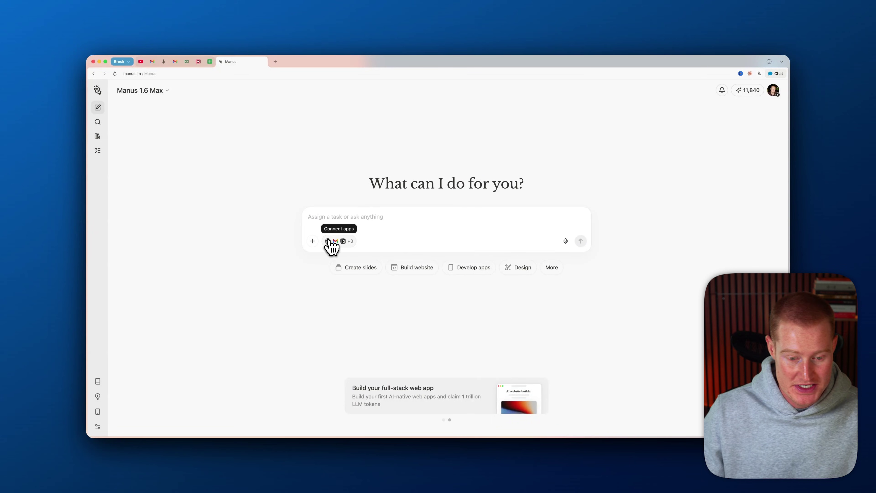
left_click(348, 241)
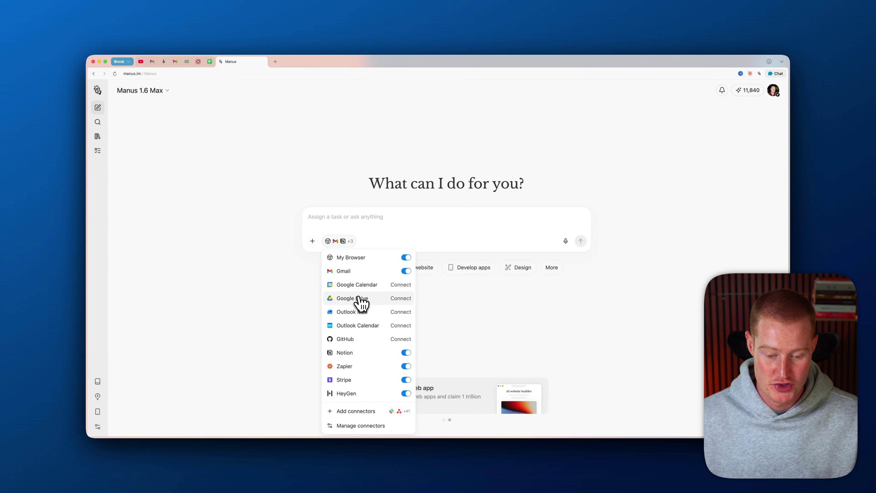
left_click(369, 410)
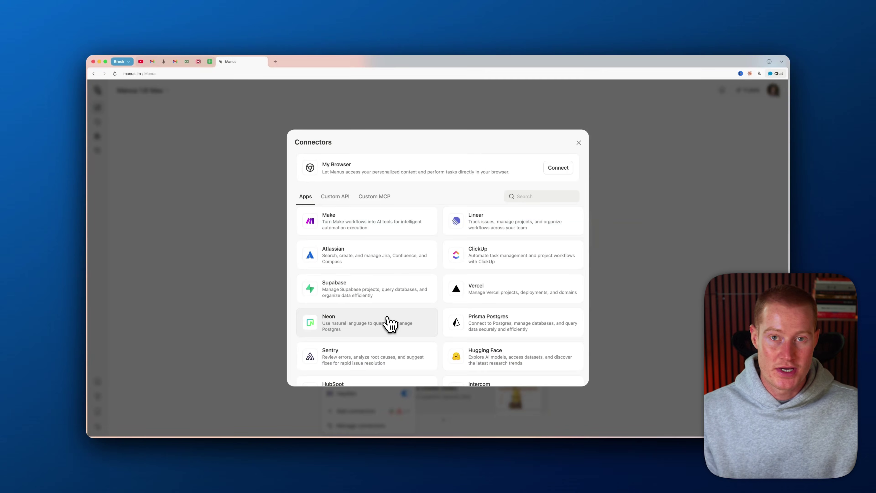
scroll(395, 302, "down", 15)
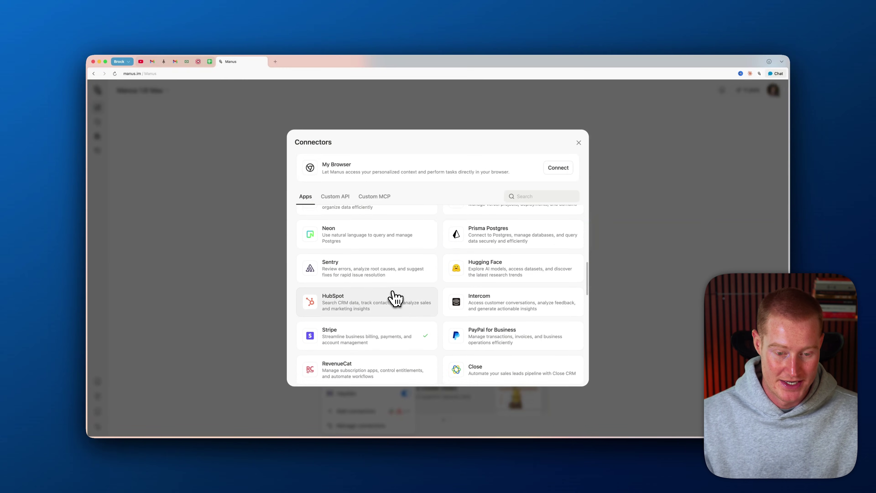
scroll(395, 296, "down", 10)
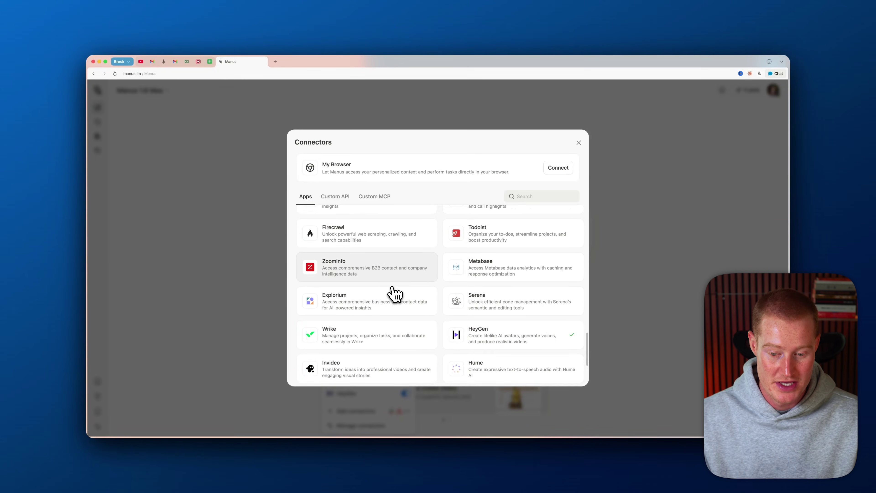
scroll(390, 294, "up", 2)
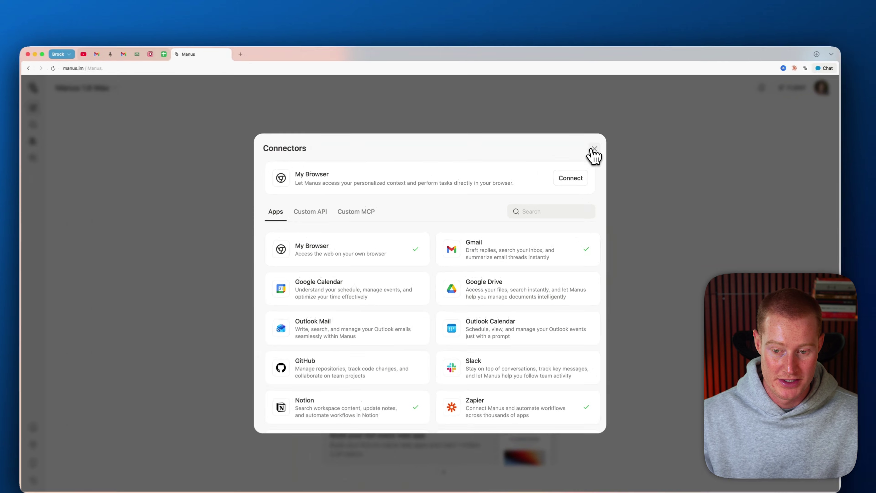
left_click(575, 145)
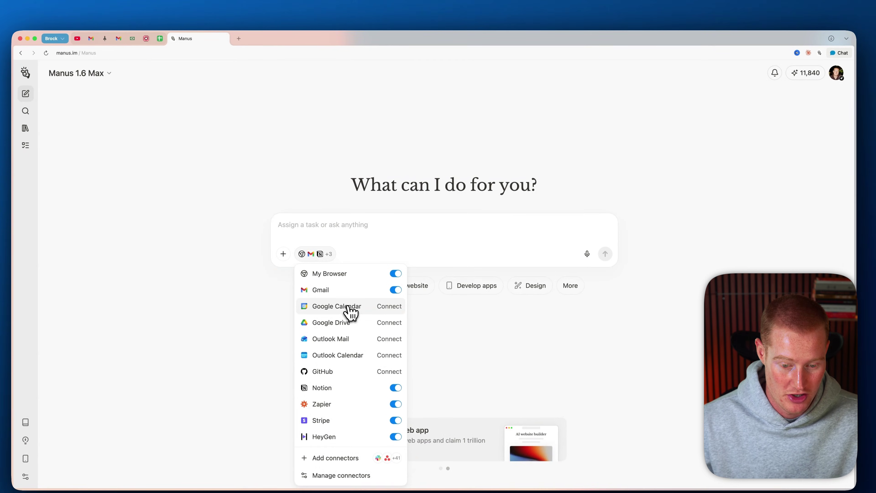
- Connect Google Calendar with the chosen Google account, granting calendar access, and send a test request
left_click(345, 306)
left_click(445, 263)
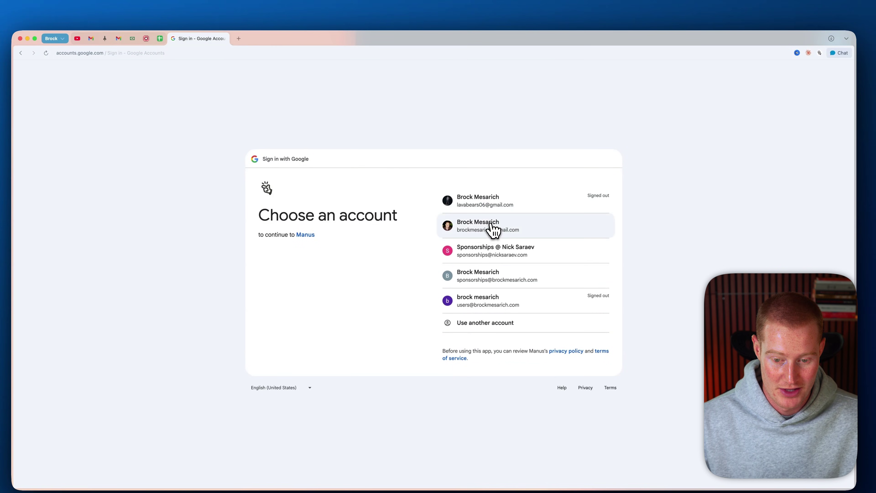
left_click(491, 228)
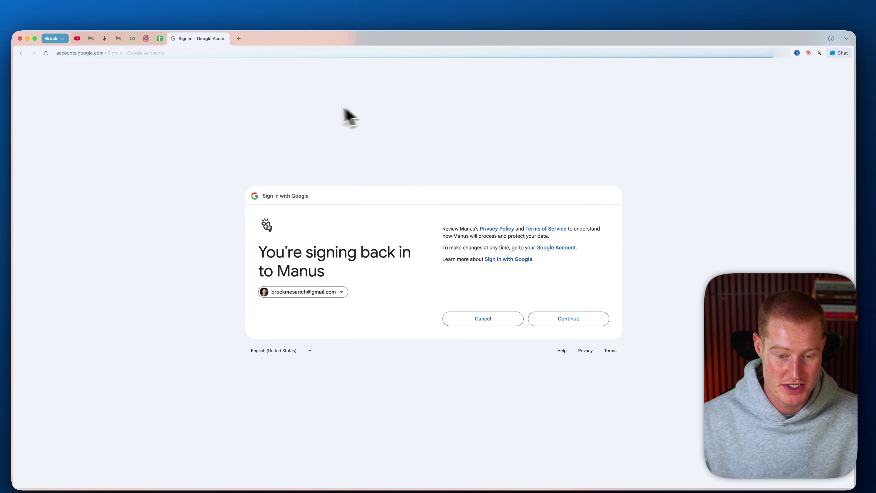
left_click(570, 318)
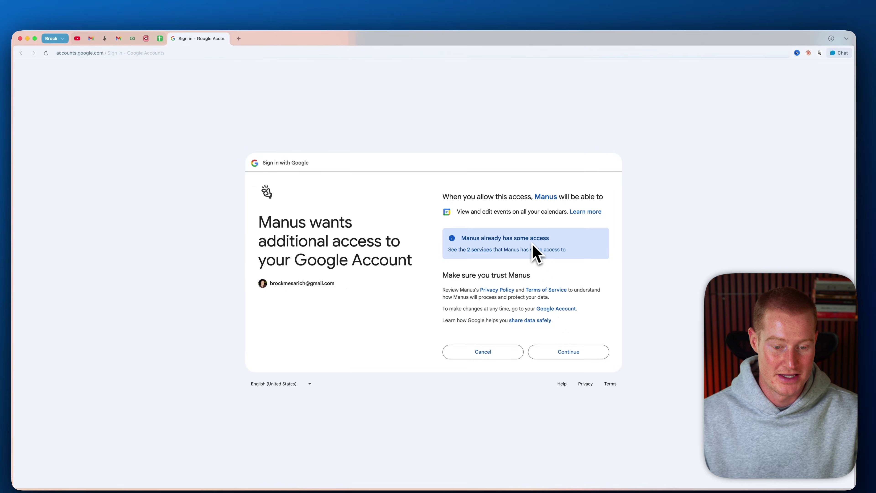
left_click(574, 352)
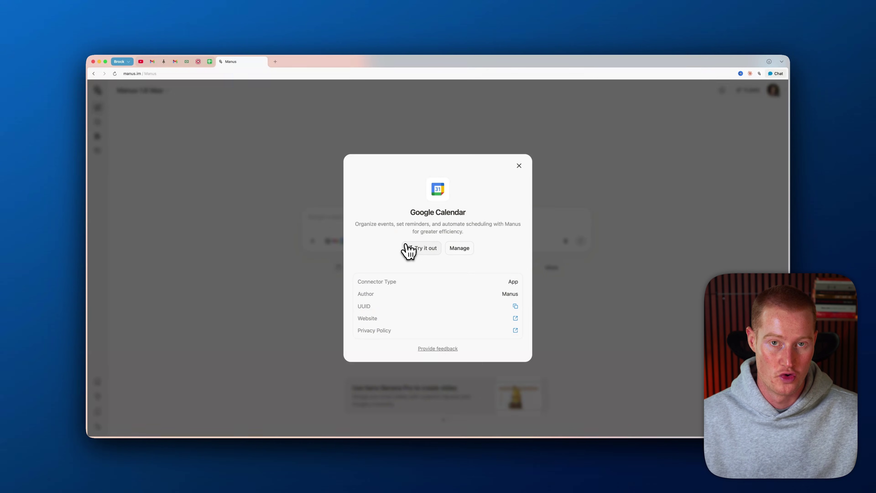
left_click(412, 248)
left_click(581, 241)
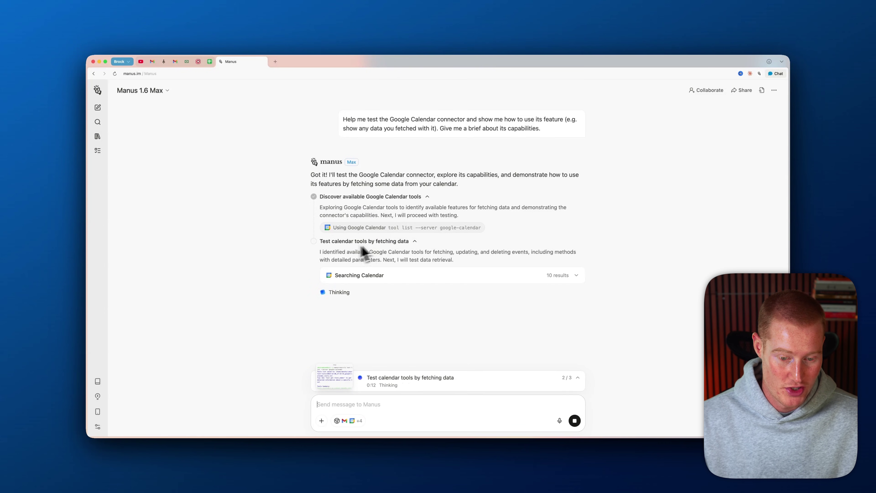
- Check the 10 calendar search results, then read through the Google Calendar Connector Overview and close it
left_click(575, 275)
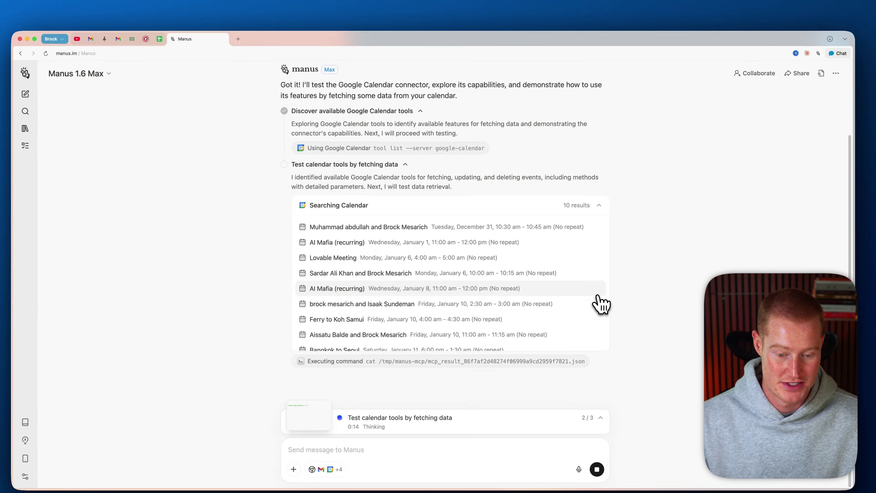
left_click(600, 206)
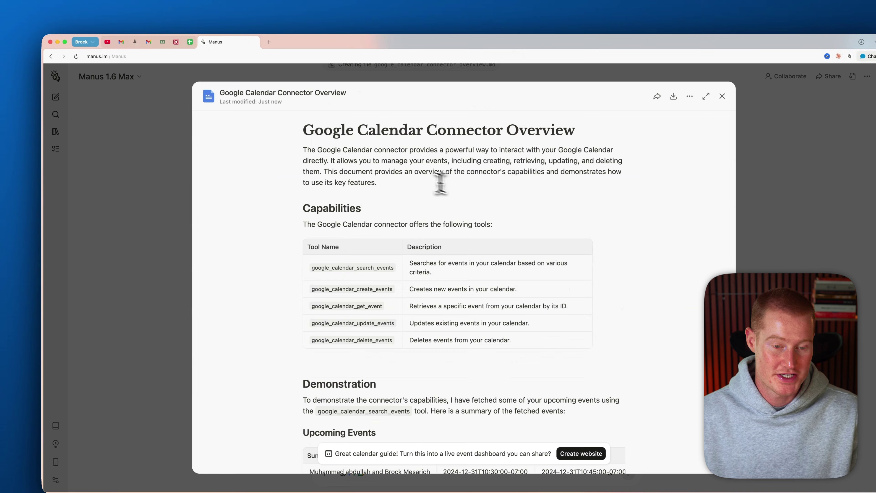
scroll(406, 179, "down", 5)
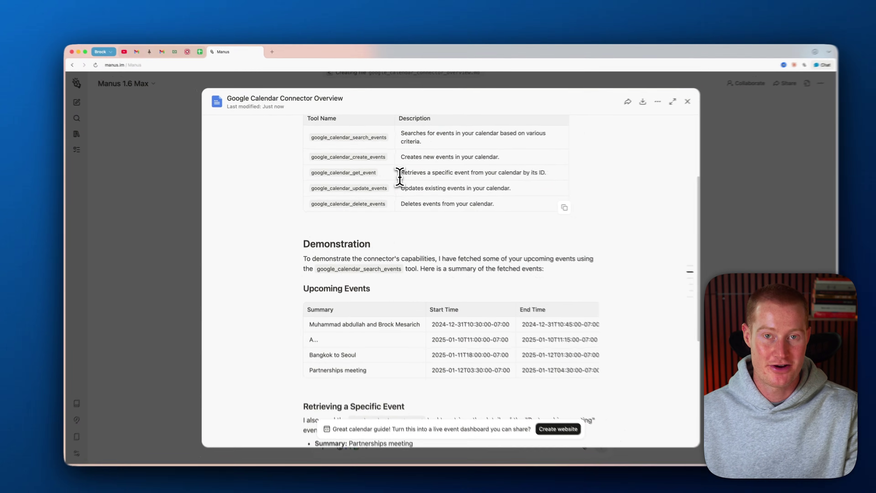
scroll(401, 172, "down", 5)
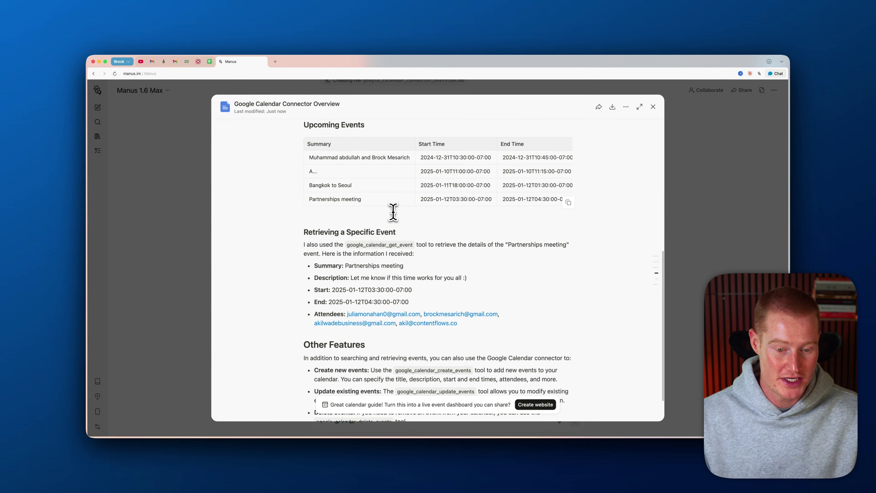
scroll(401, 172, "up", 10)
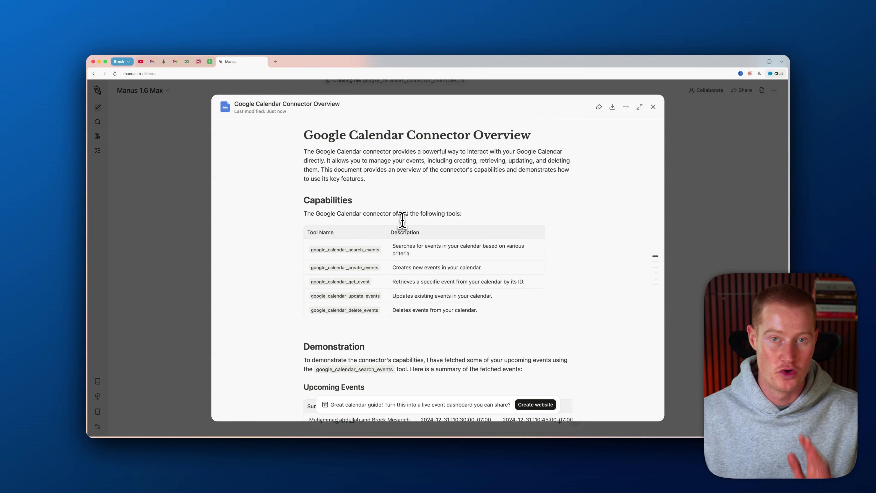
scroll(405, 214, "down", 5)
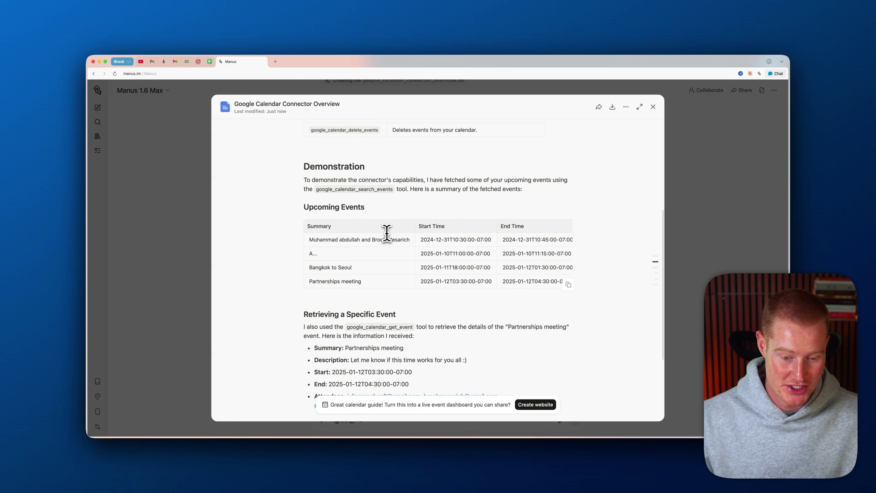
scroll(384, 233, "down", 2)
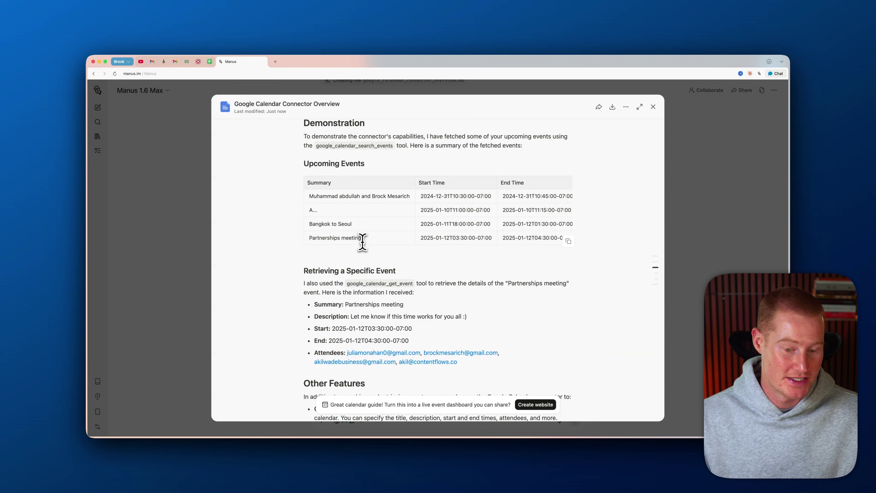
left_click_drag(365, 230, 297, 229)
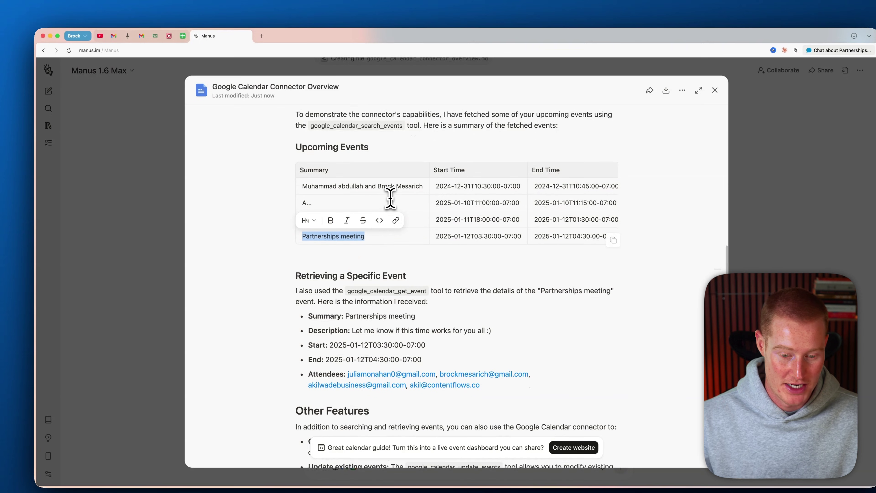
scroll(393, 199, "down", 3)
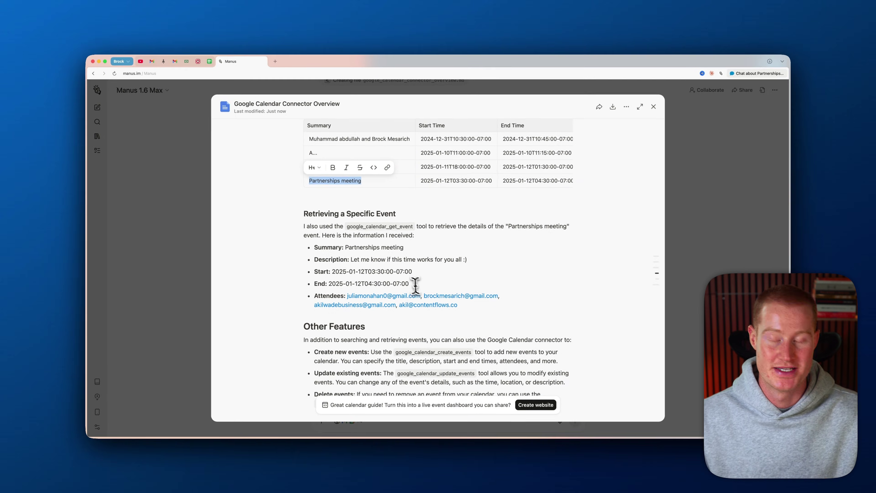
key("Escape")
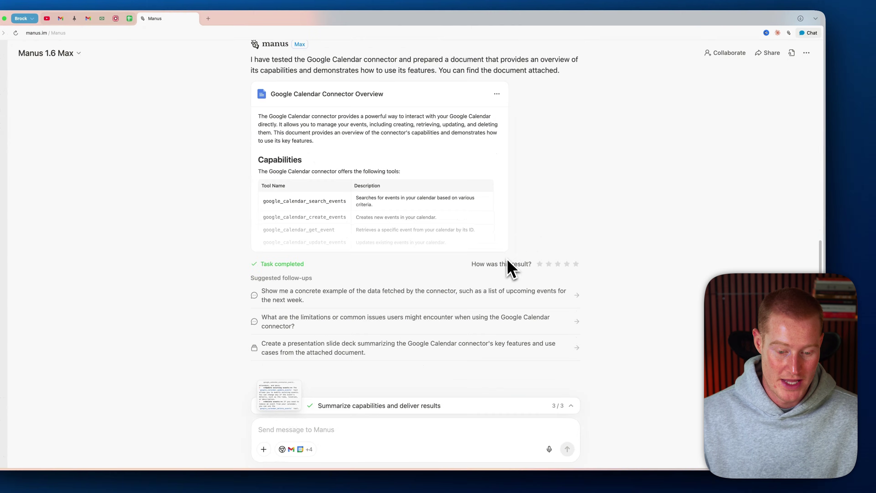
- Start connecting Zapier from the connectors catalogue, then search 'zapier mcps' in a new tab
left_click(349, 421)
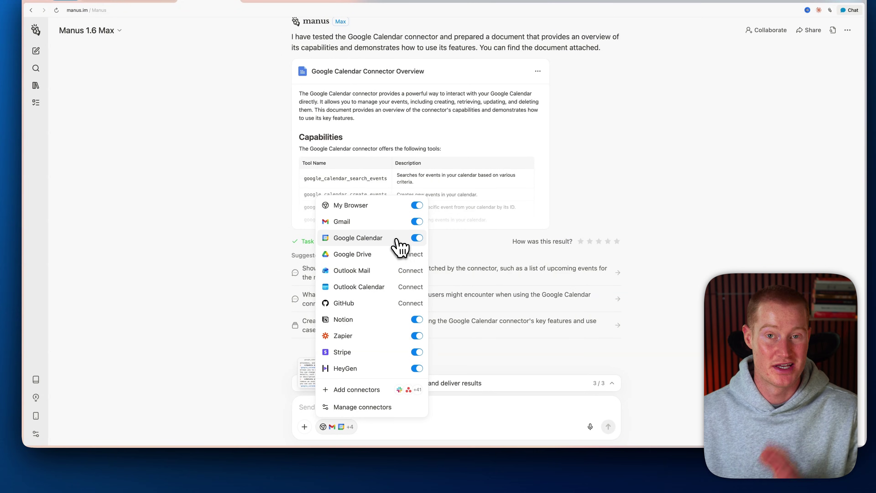
left_click(380, 389)
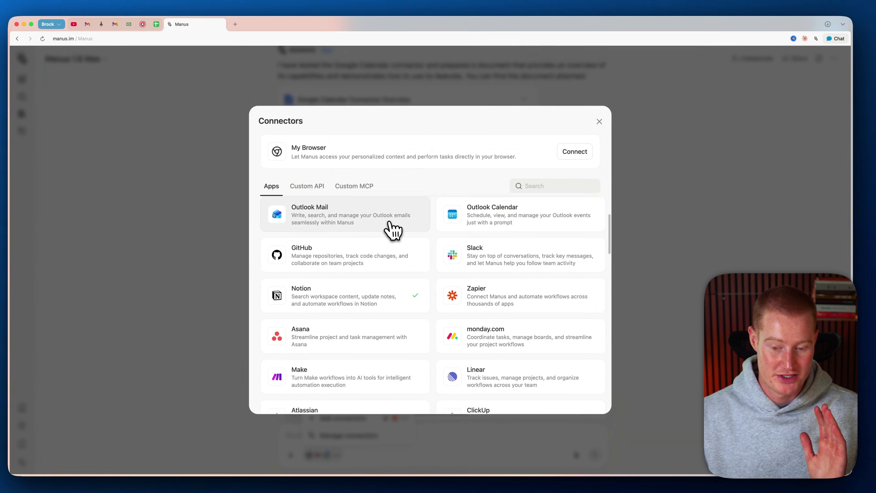
scroll(391, 230, "down", 2)
left_click(549, 278)
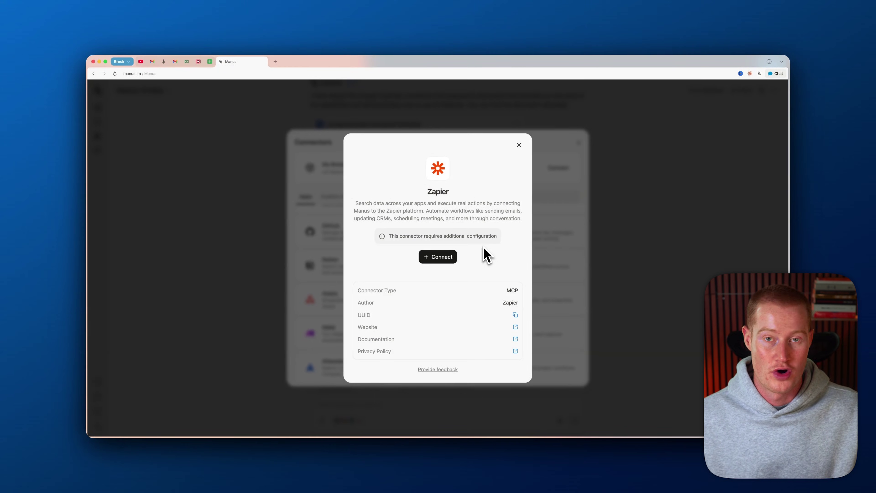
left_click(447, 257)
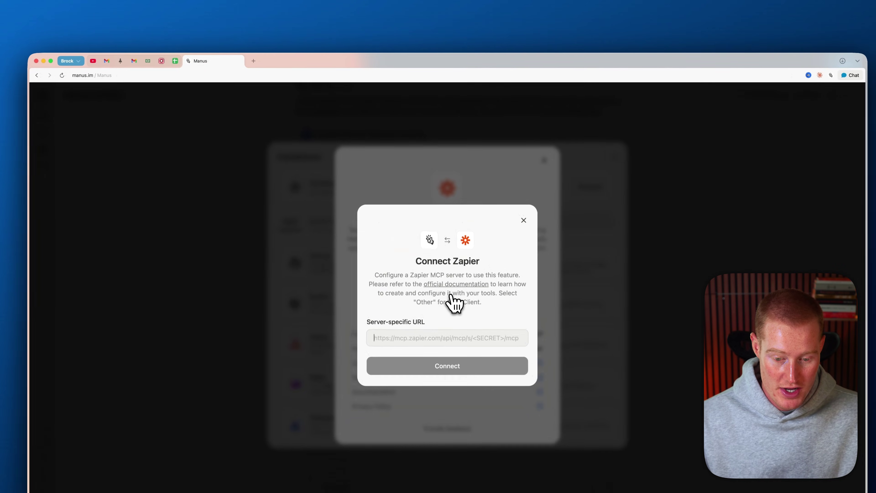
key("super+t")
type("zapier mcps")
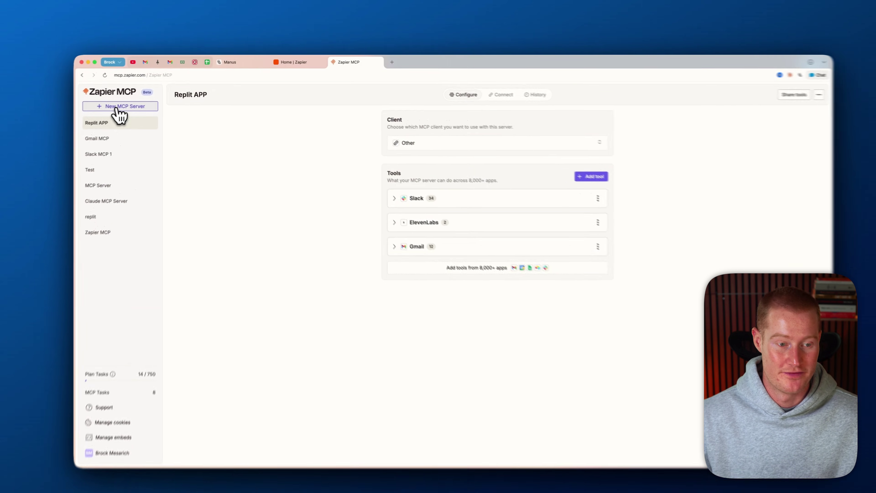
- Create a new MCP server with Manus chosen as the MCP client
left_click(128, 103)
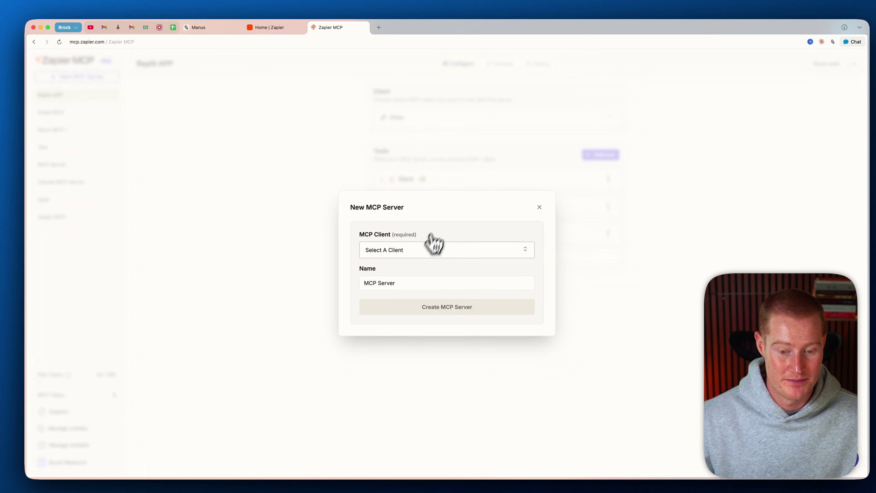
left_click(430, 248)
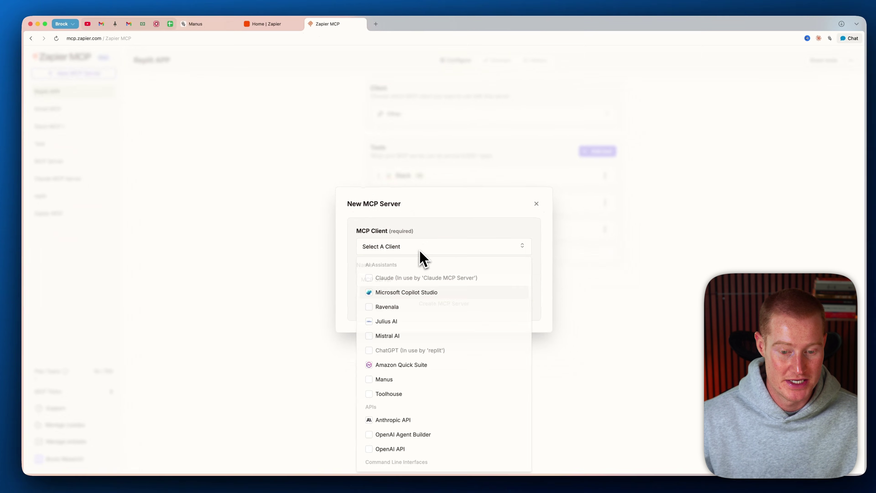
scroll(421, 296, "down", 2)
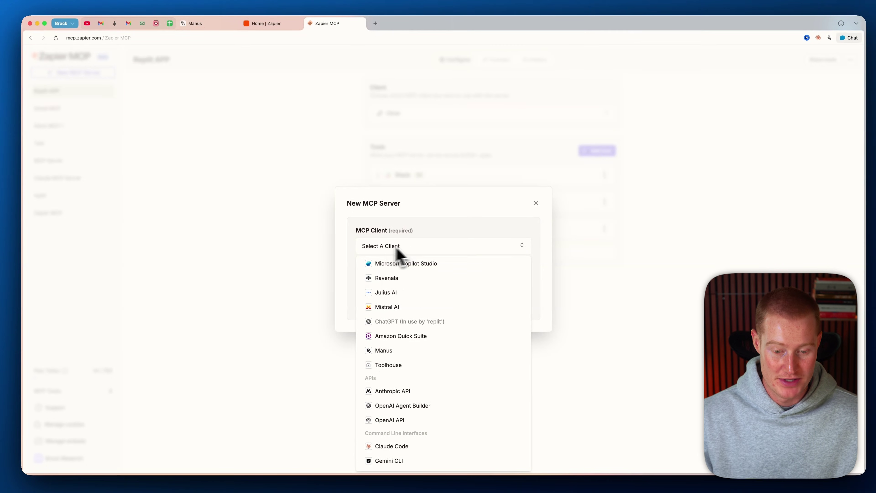
left_click(384, 350)
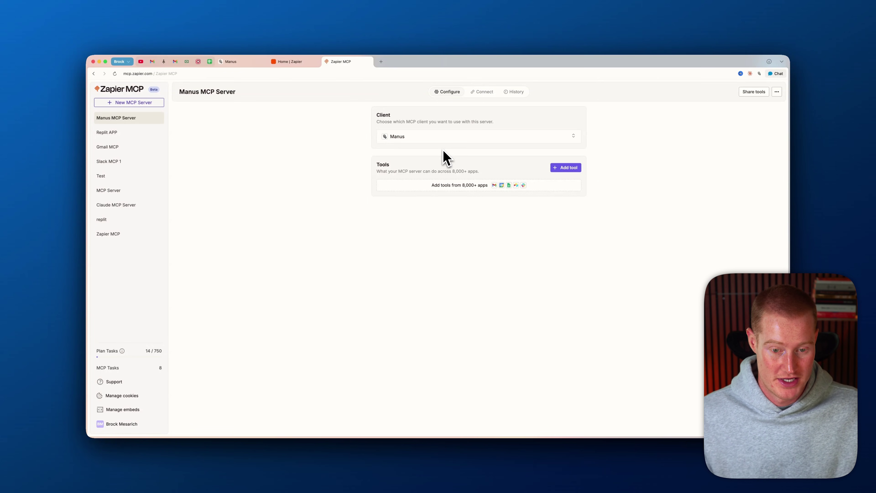
- Browse the apps grid, open Synthflow AI's tools and its tool selection options
left_click(456, 186)
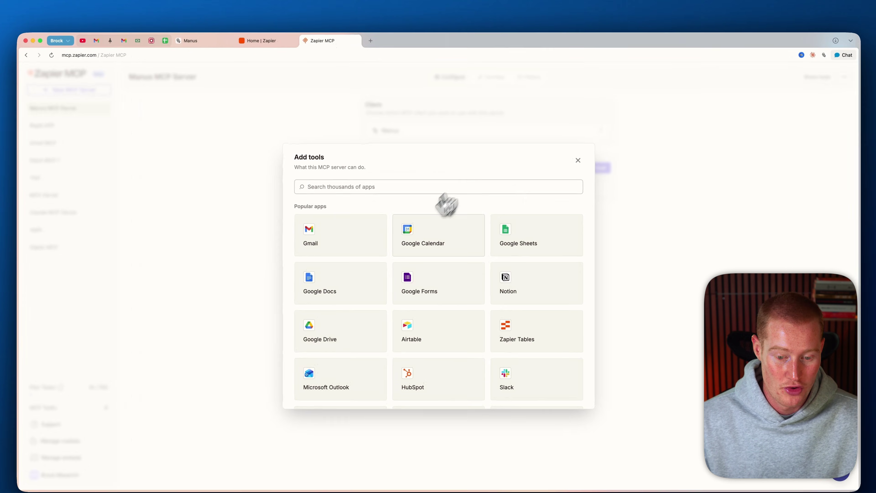
scroll(401, 264, "down", 5)
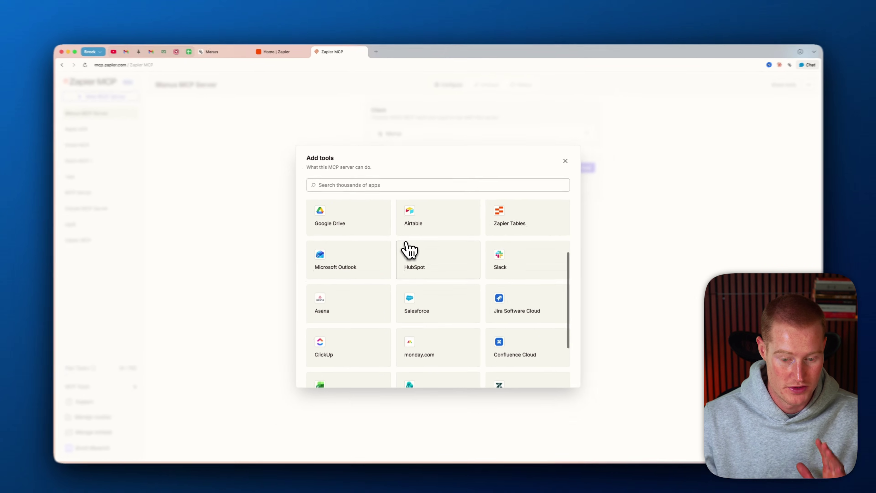
scroll(419, 242, "down", 5)
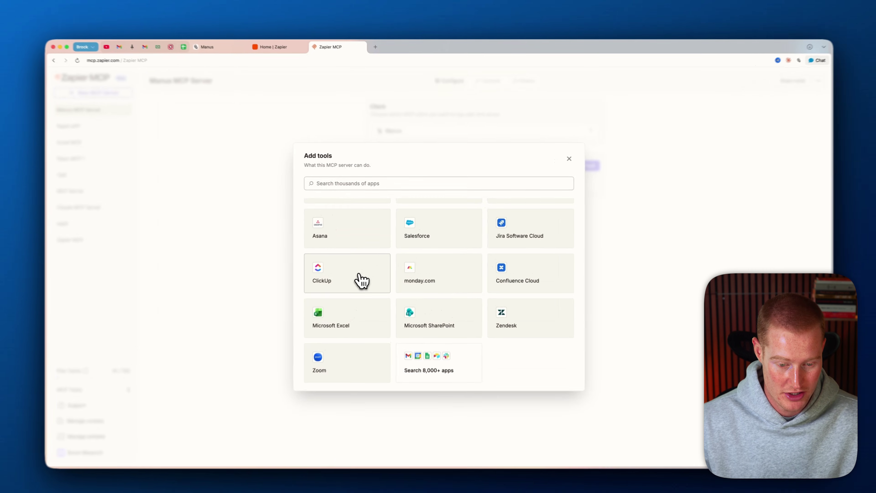
left_click(370, 270)
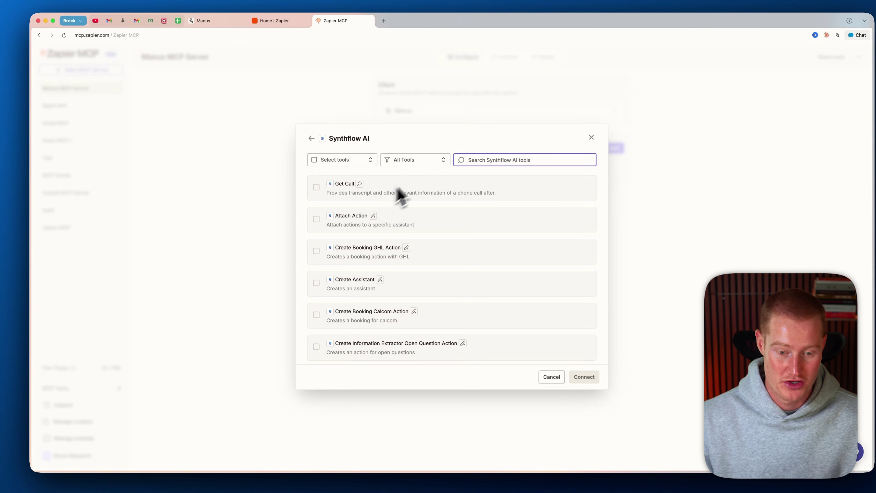
left_click(316, 160)
- Review the Synthflow AI tools list and connect those tools to the Manus MCP Server
left_click(214, 20)
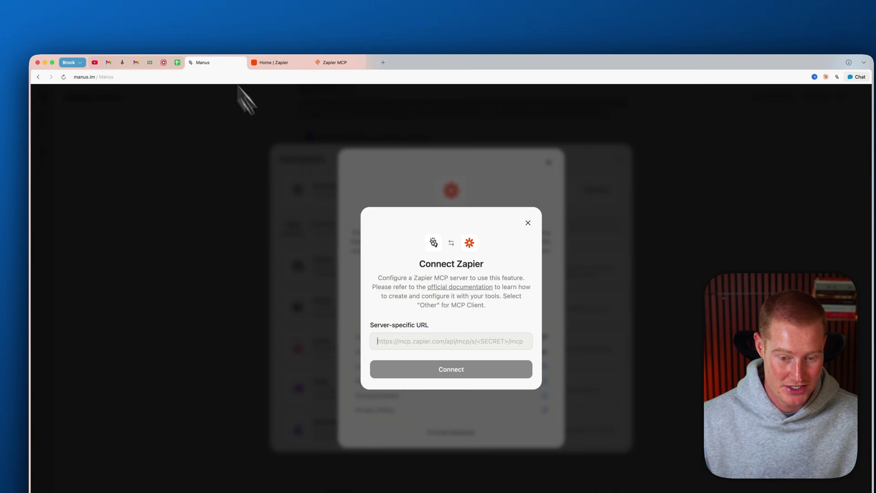
left_click(328, 61)
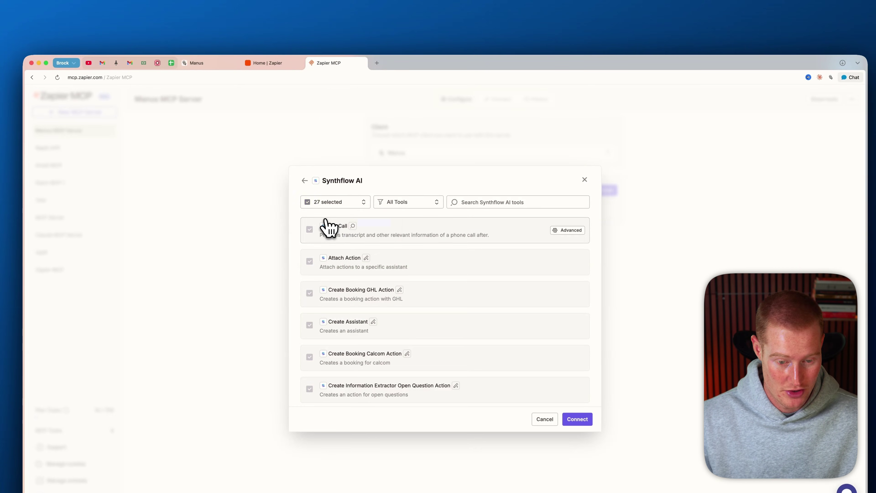
scroll(421, 282, "down", 5)
scroll(421, 281, "up", 5)
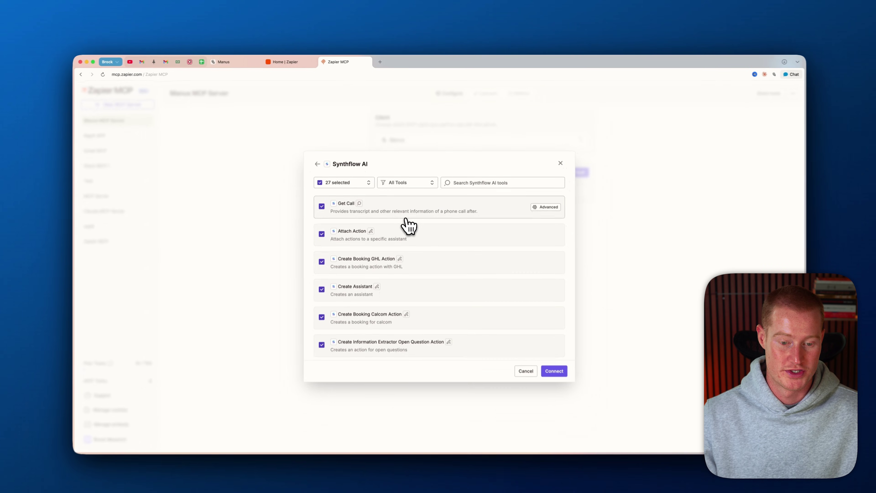
scroll(417, 223, "down", 1)
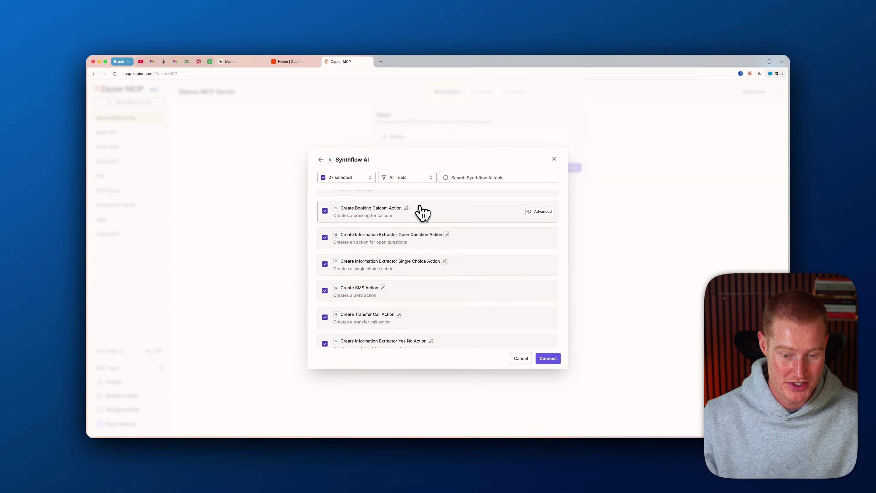
scroll(418, 238, "up", 2)
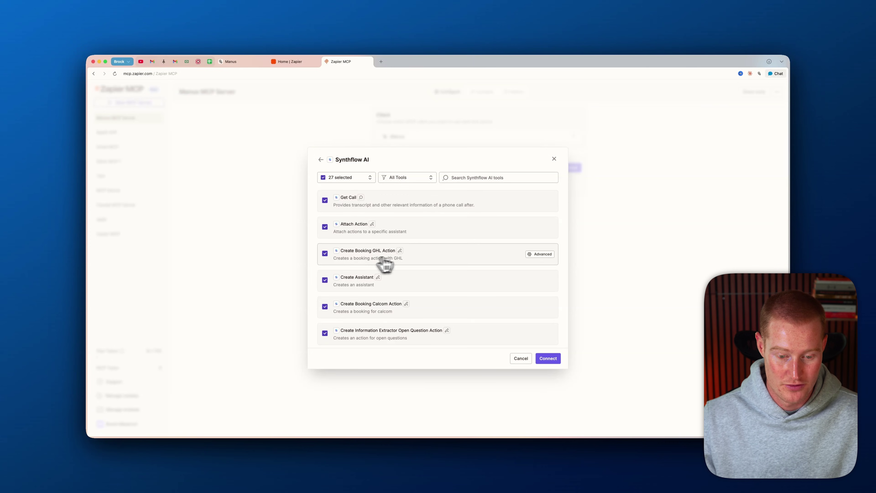
scroll(413, 281, "down", 6)
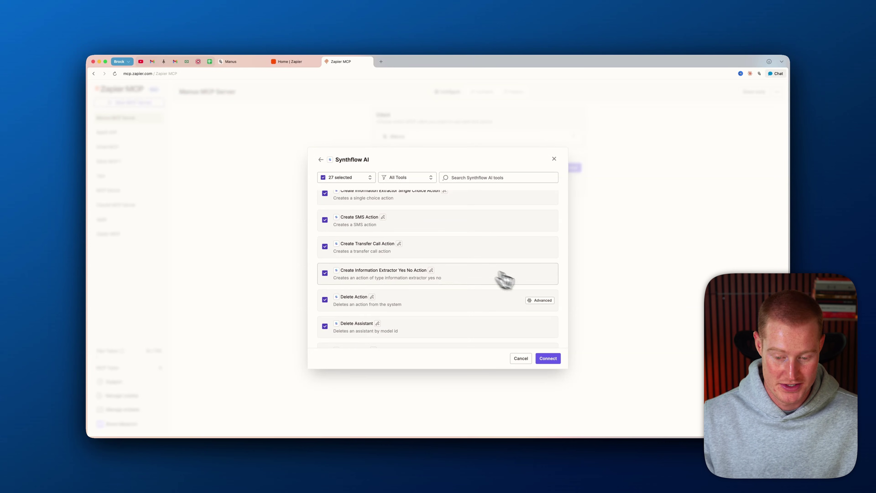
left_click(548, 358)
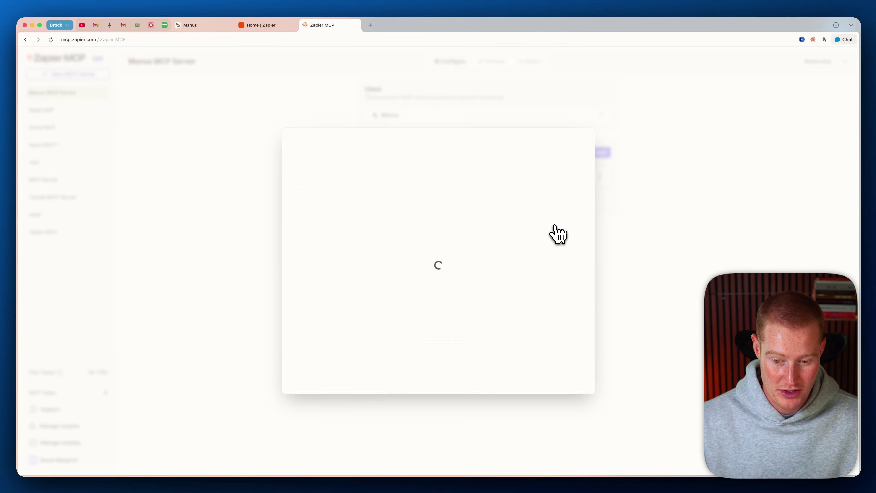
- Check the Google Sheets tool selection and add all 28 Google Sheets tools
left_click(317, 164)
left_click(314, 182)
left_click(571, 382)
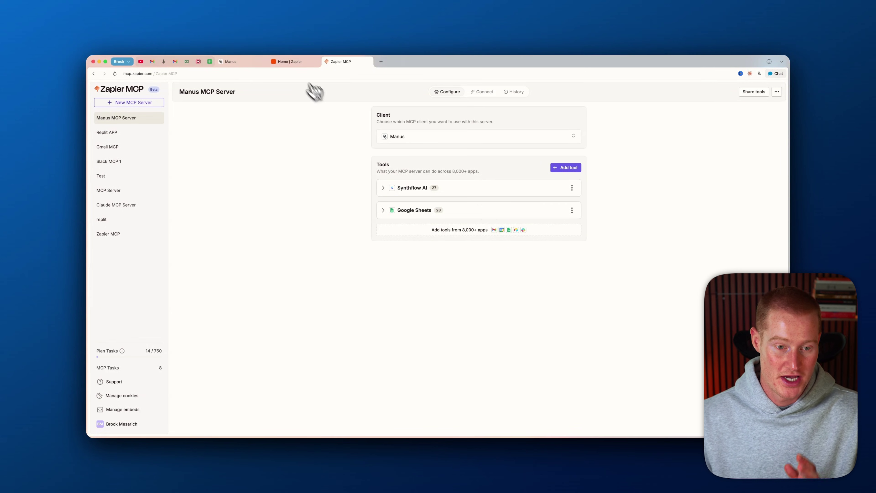
- Copy the Zapier MCP Server URL into Manus's Server-specific URL field and connect it
left_click(482, 92)
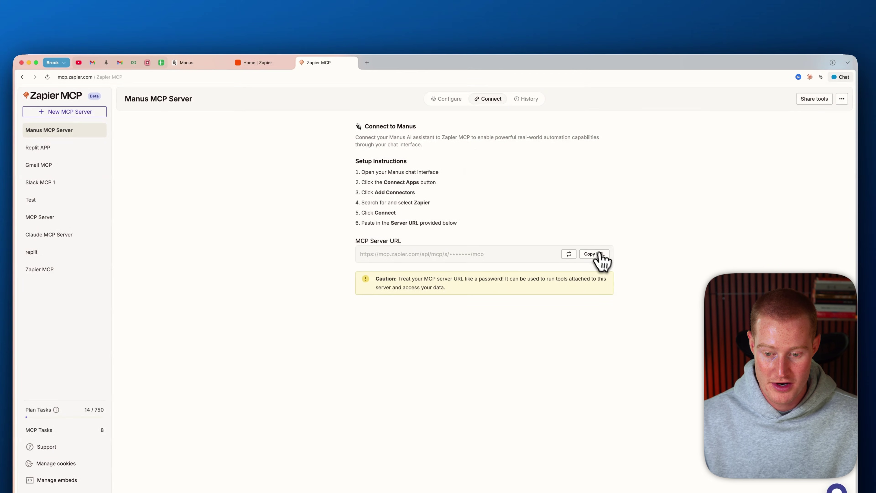
left_click(601, 257)
left_click(207, 64)
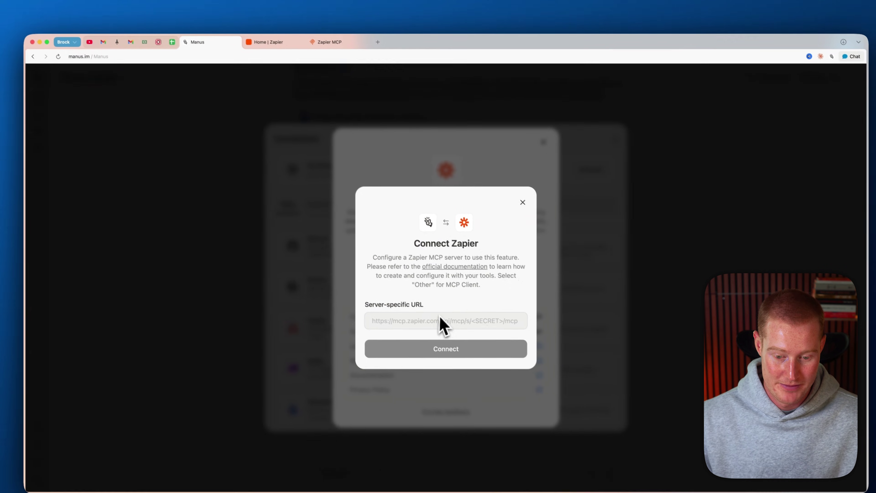
left_click(441, 321)
key("super+v")
left_click(442, 350)
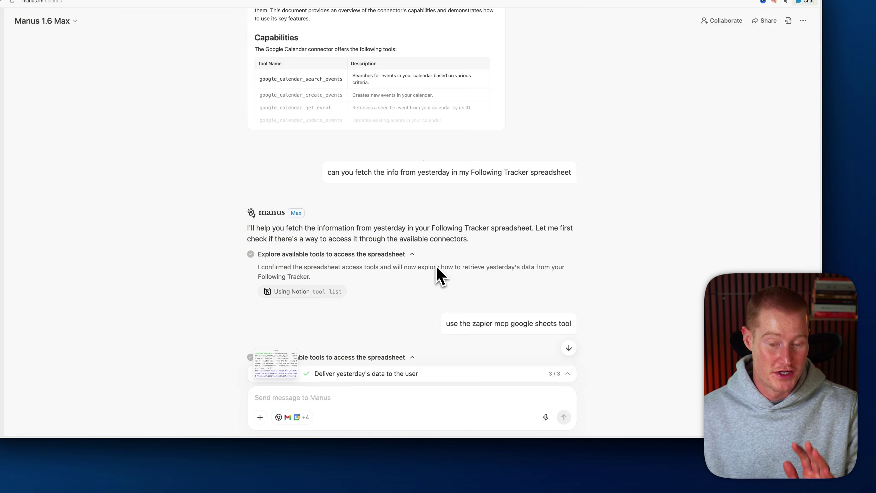
- Glance at the Following Tracker spreadsheet, then scroll to Manus's December 29 reply
scroll(438, 274, "up", 5)
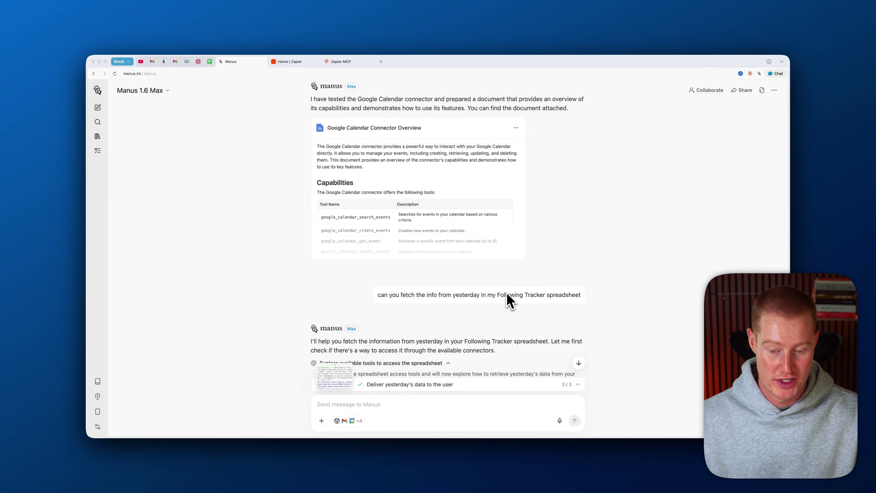
left_click(210, 62)
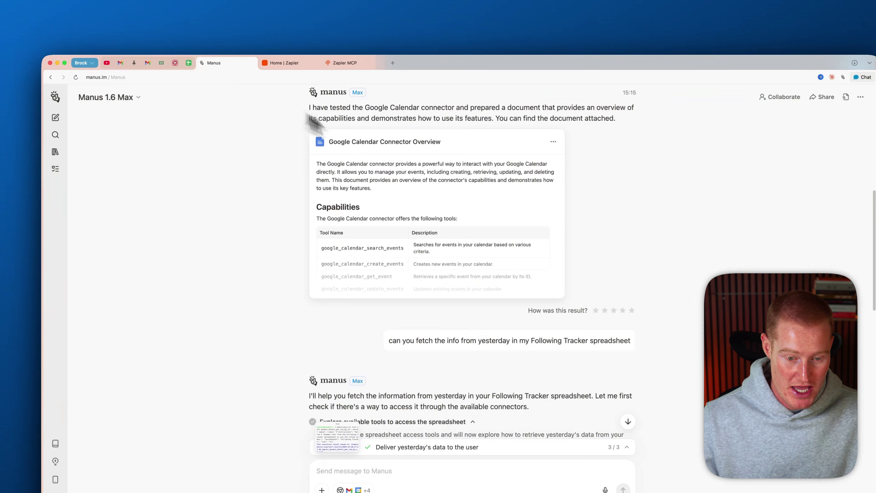
scroll(341, 224, "down", 10)
scroll(334, 235, "down", 5)
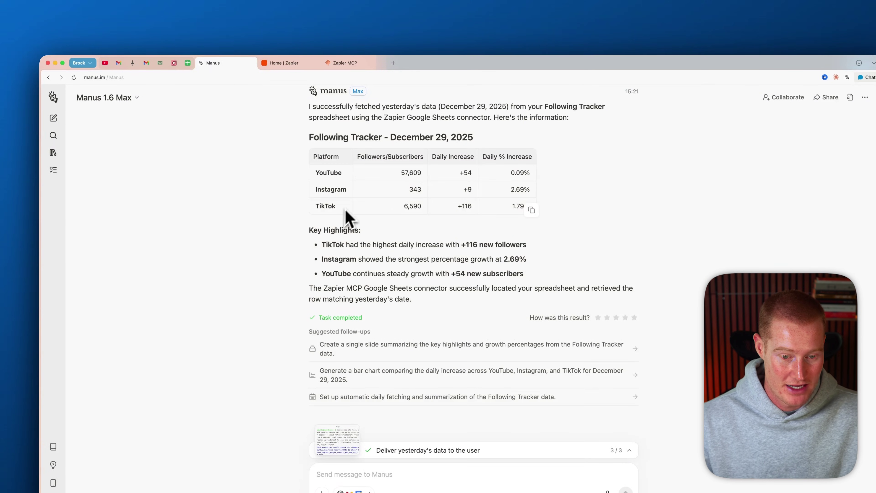
- Highlight YouTube's 57,609 and TikTok's +116, then select matching cells H10:I10 in the sheet
left_click_drag(401, 173, 419, 176)
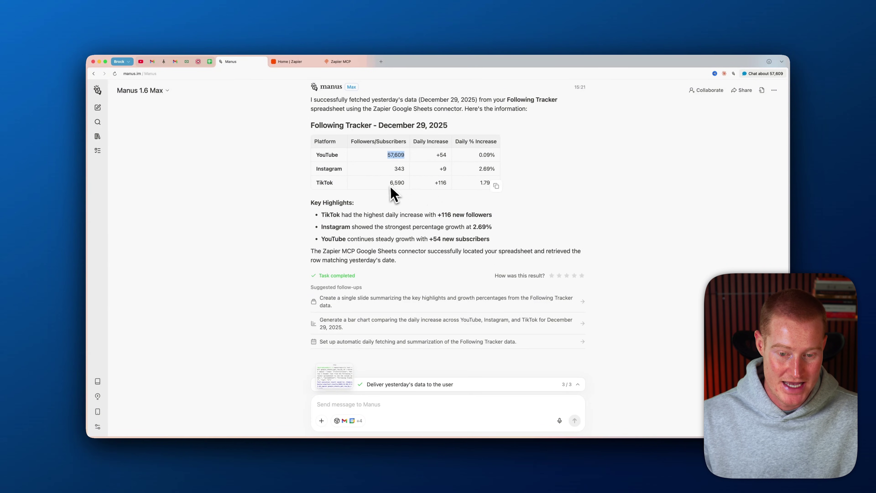
left_click_drag(436, 183, 447, 184)
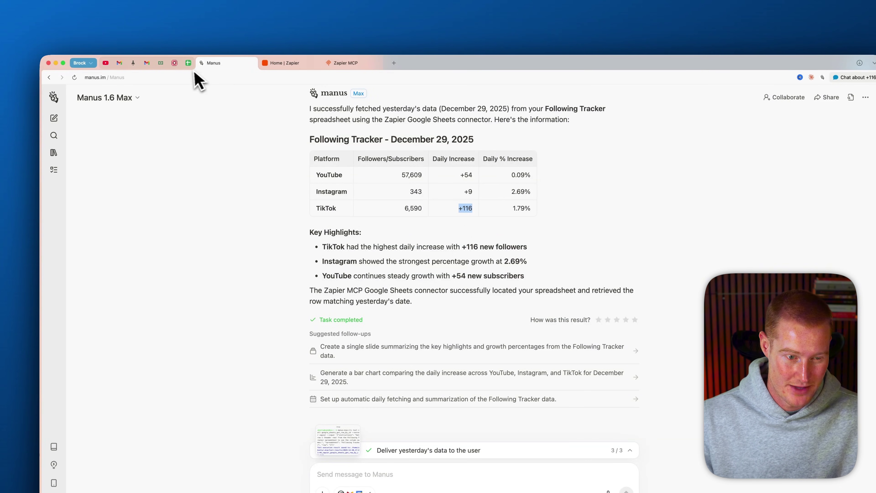
left_click(188, 66)
left_click_drag(355, 242, 383, 245)
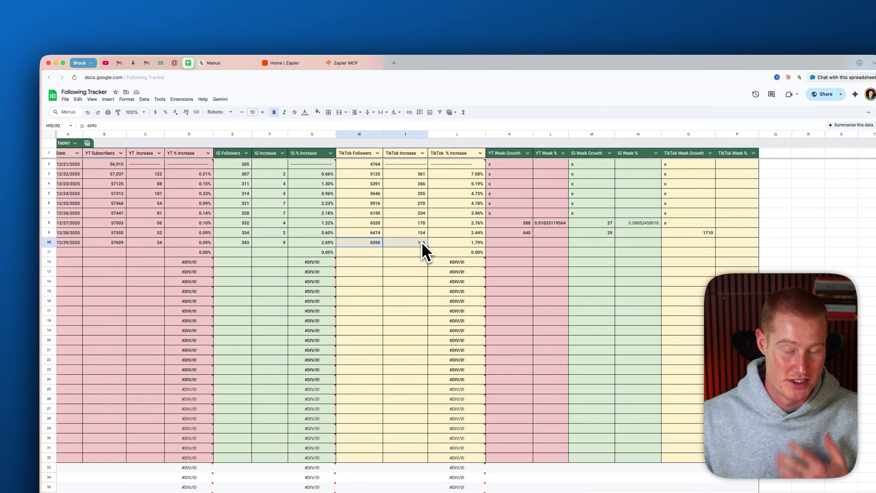
- Return from the Following Tracker sheet to the Manus chat tab
left_click(345, 65)
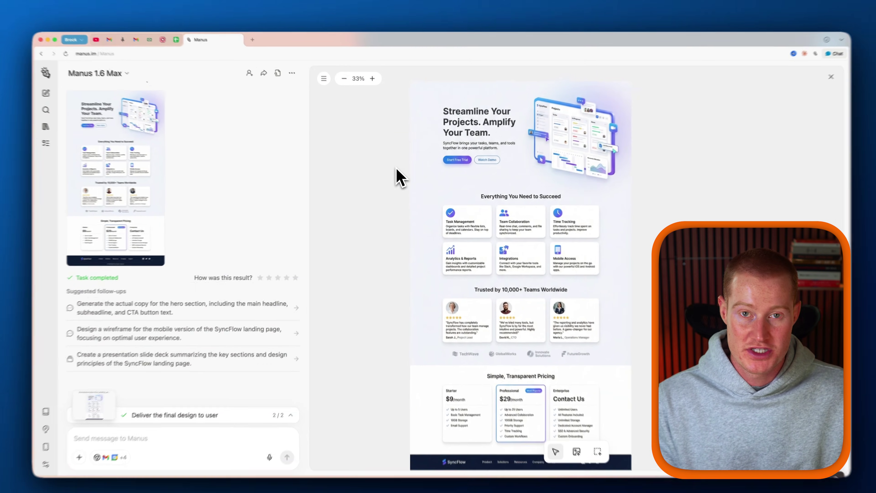
- Scroll down the Manus page
scroll(582, 197, "down", 3)
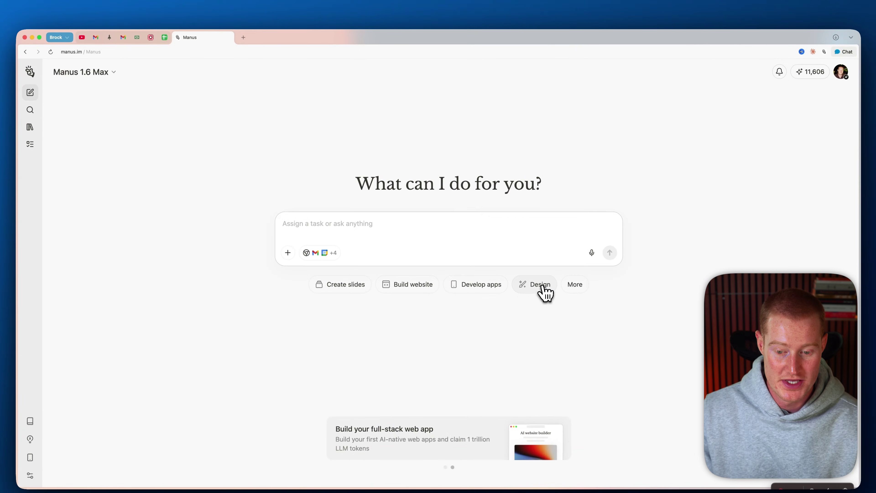
- Send the SaaS landing page starter prompt for SyncFlow in Design mode
left_click(542, 285)
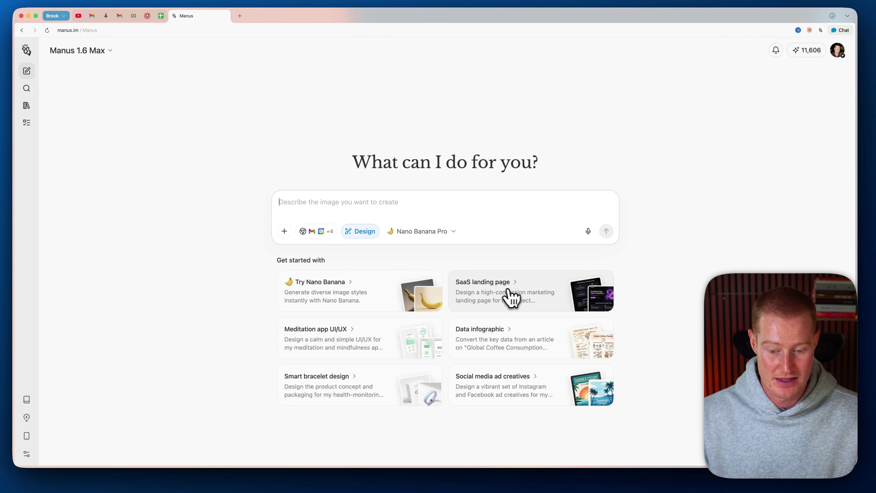
left_click(514, 282)
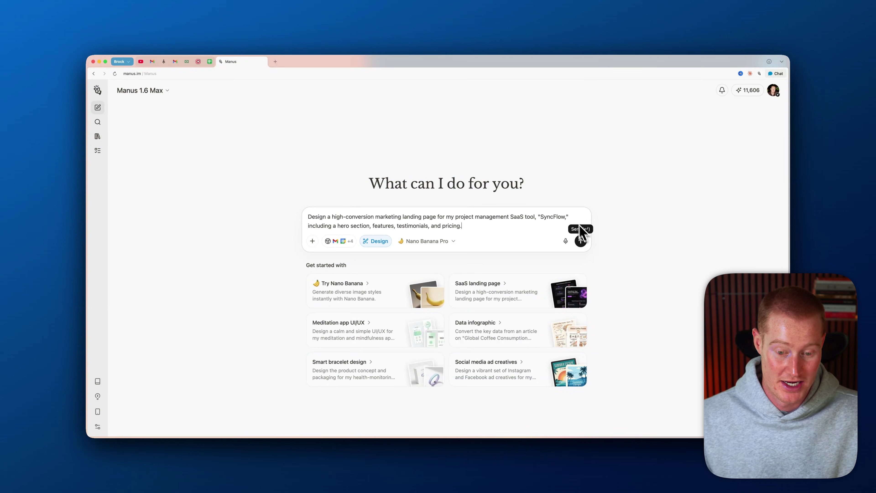
left_click(580, 241)
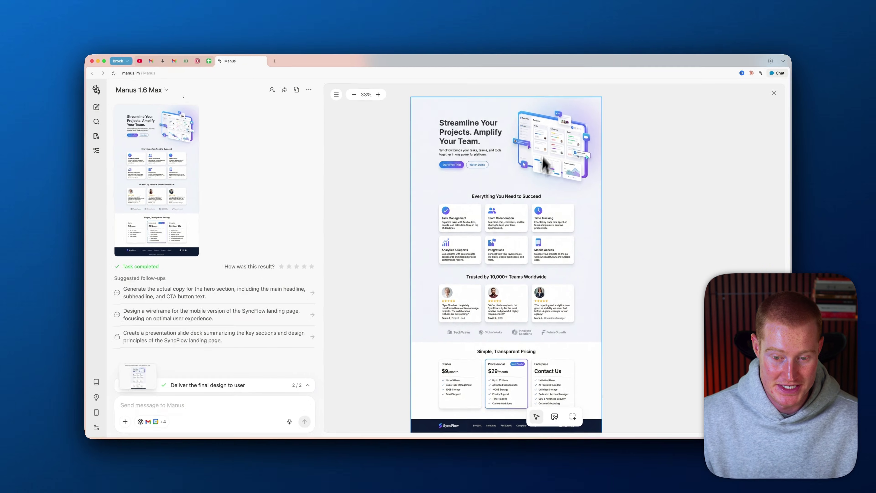
- Select the SyncFlow landing page design and run Edit text to extract its text
scroll(543, 204, "down", 3)
scroll(543, 204, "up", 1)
scroll(561, 195, "down", 3)
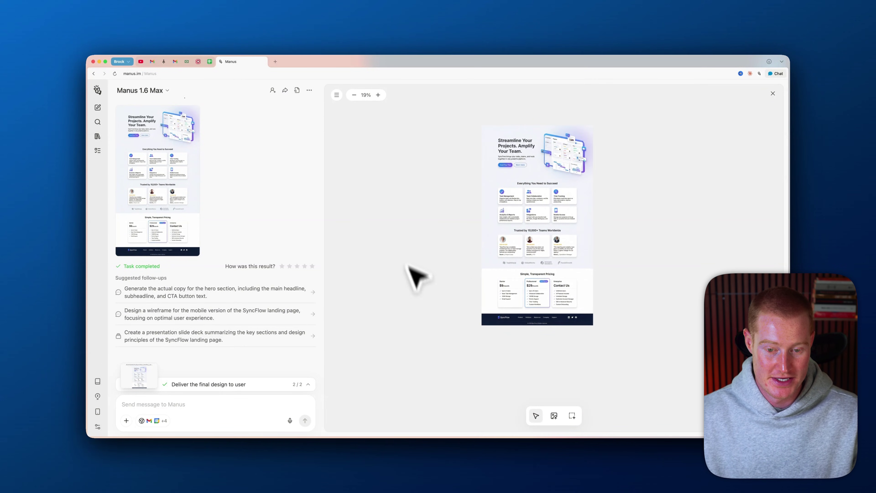
left_click(571, 202)
scroll(571, 202, "up", 3)
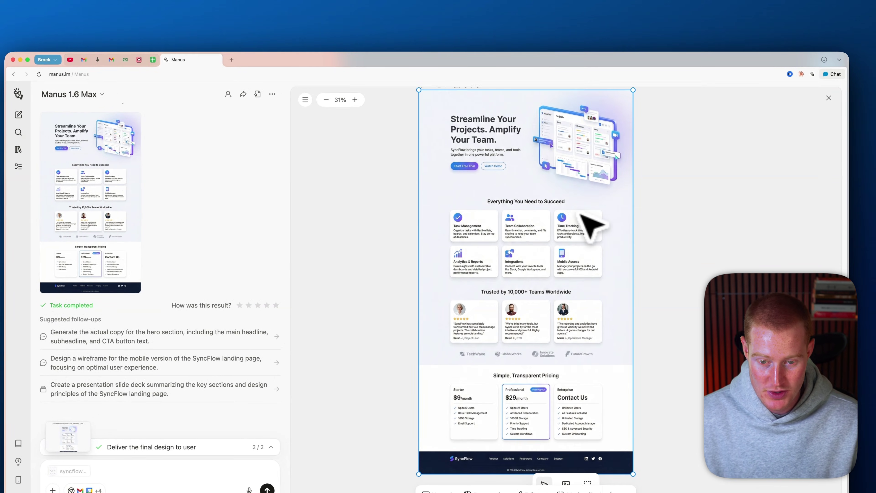
scroll(528, 215, "up", 2)
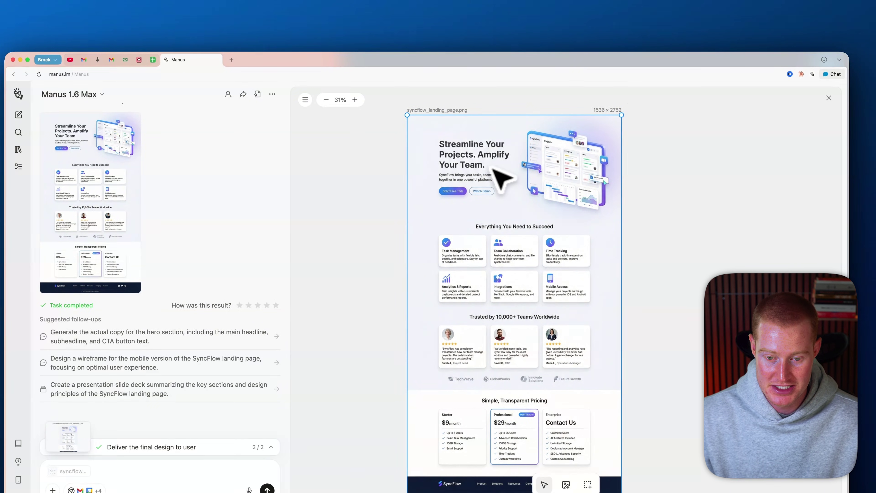
left_click(540, 151)
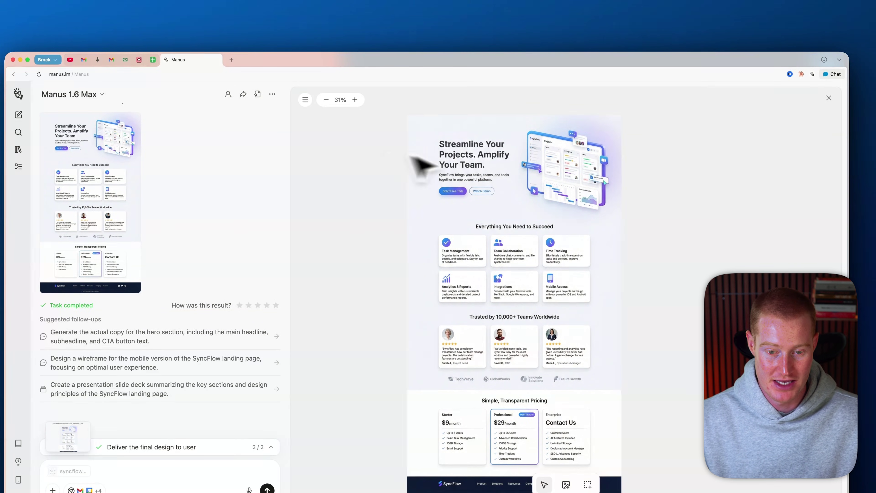
right_click(459, 157)
left_click(461, 145)
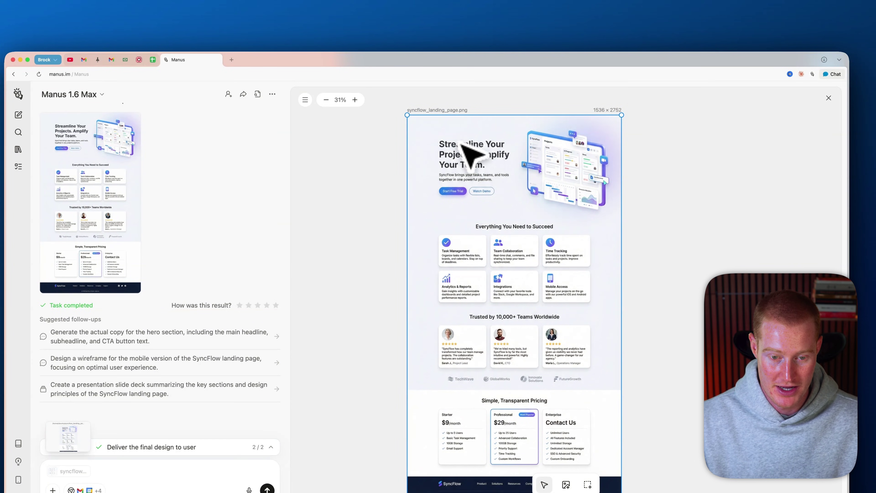
scroll(471, 155, "down", 3)
left_click(499, 125)
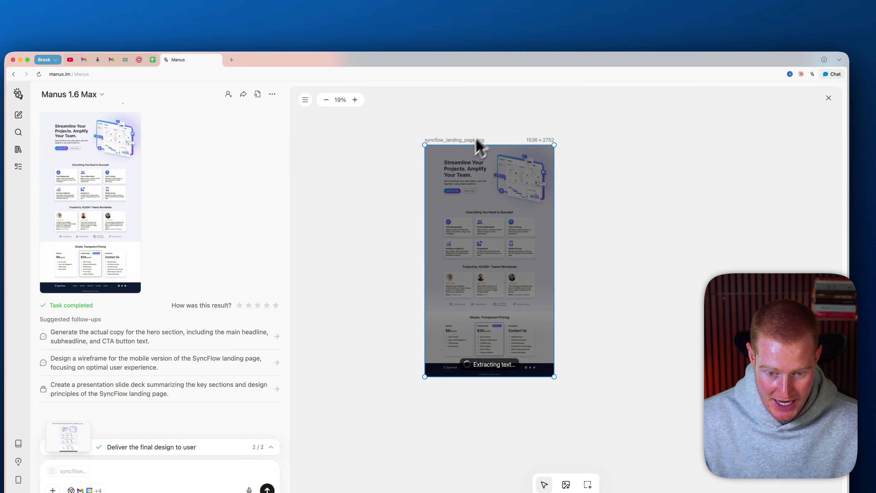
scroll(474, 166, "up", 4)
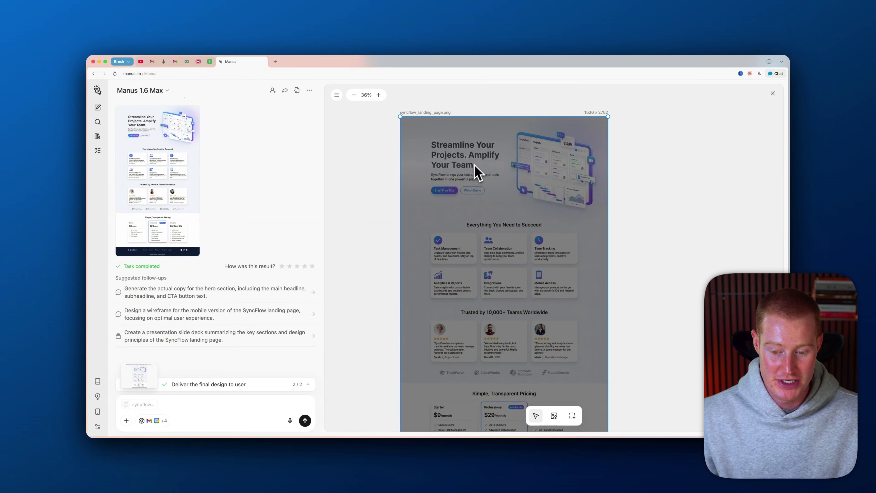
- Change the hero headline to 'Your Data Stored Safely With AI' and apply it
left_click(471, 169)
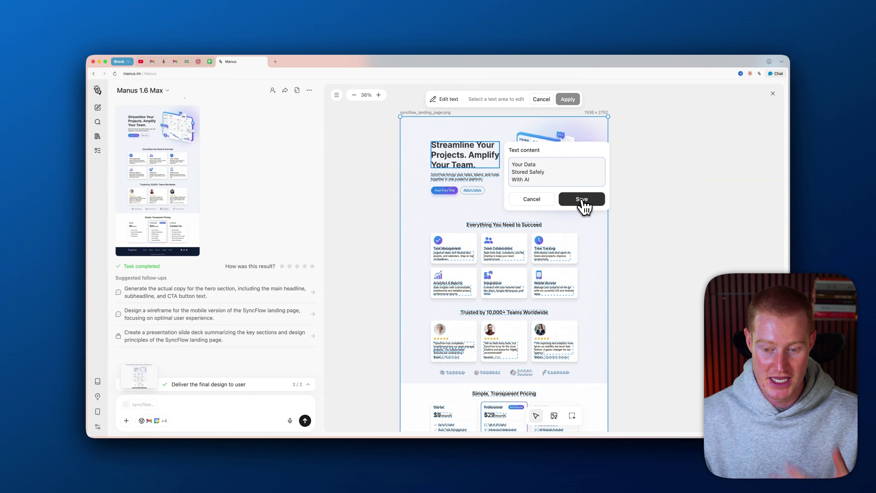
left_click(582, 201)
left_click(568, 99)
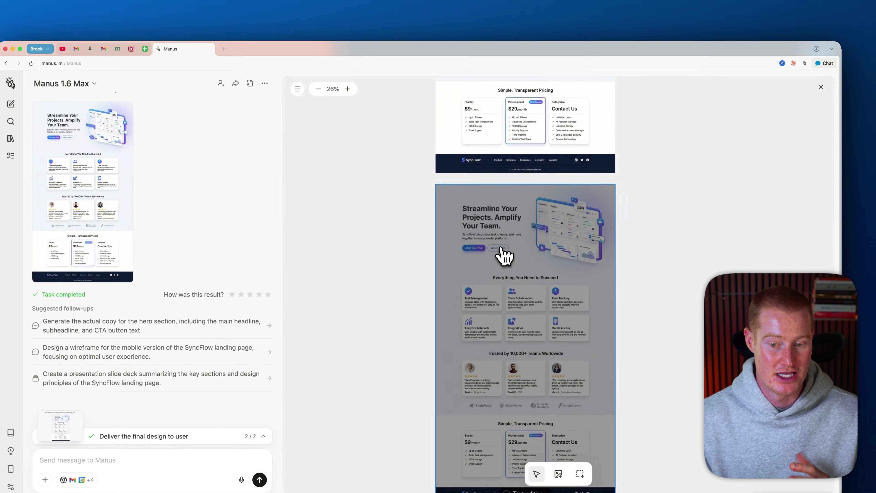
- Select the SyncFlow landing-page design again and start Edit text on it
scroll(504, 256, "down", 5)
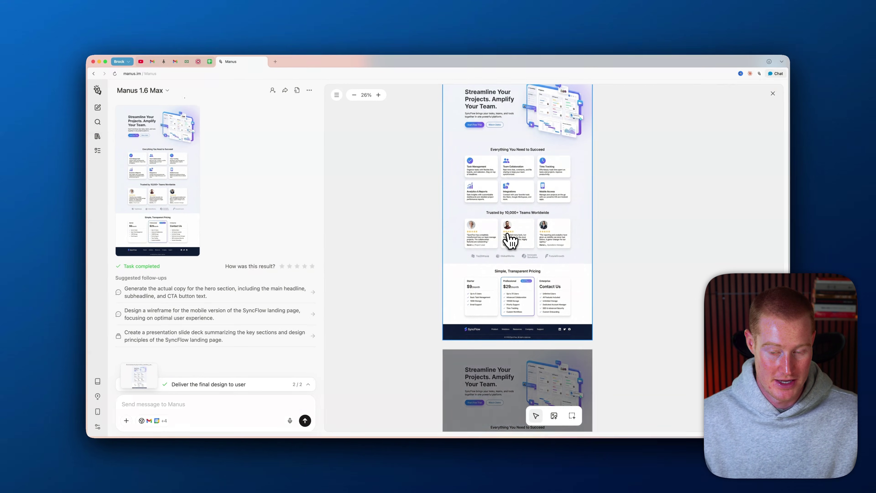
scroll(510, 240, "down", 5)
scroll(489, 196, "up", 3)
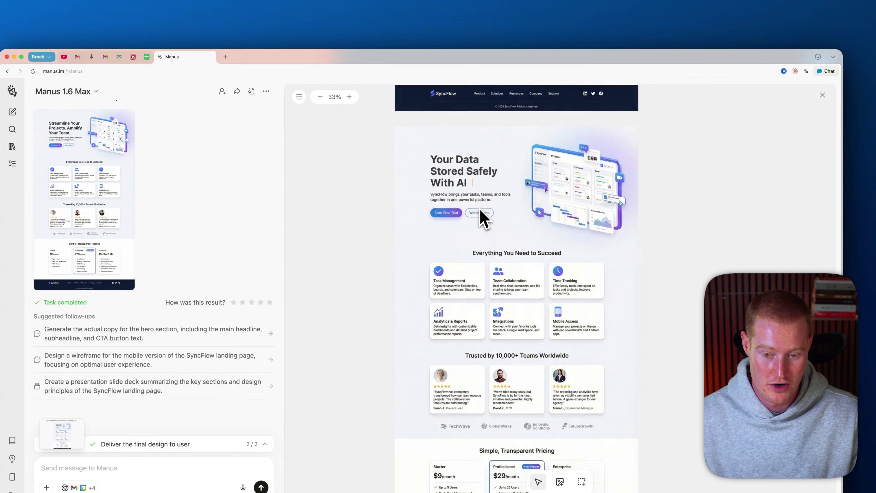
left_click(513, 198)
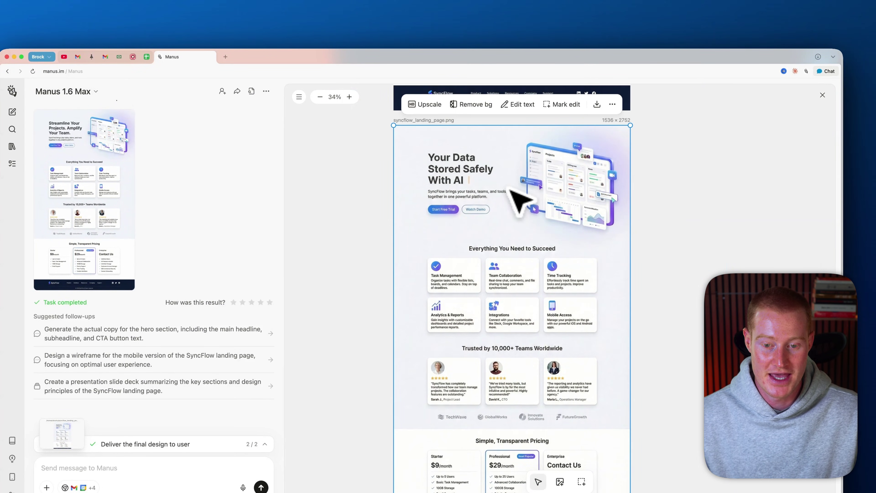
left_click(521, 105)
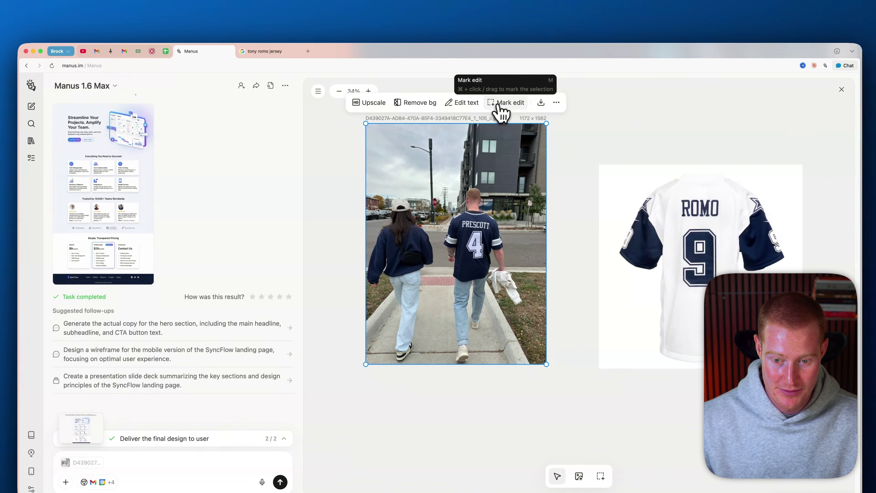
- Mark the PRESCOTT 4 jersey in the street photo and request the white ROMO 9 jersey instead
left_click(503, 102)
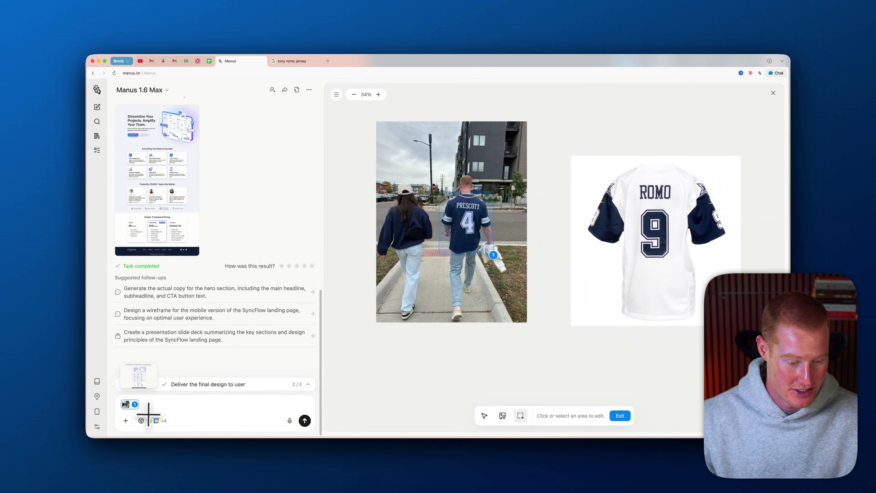
mouse_move(117, 408)
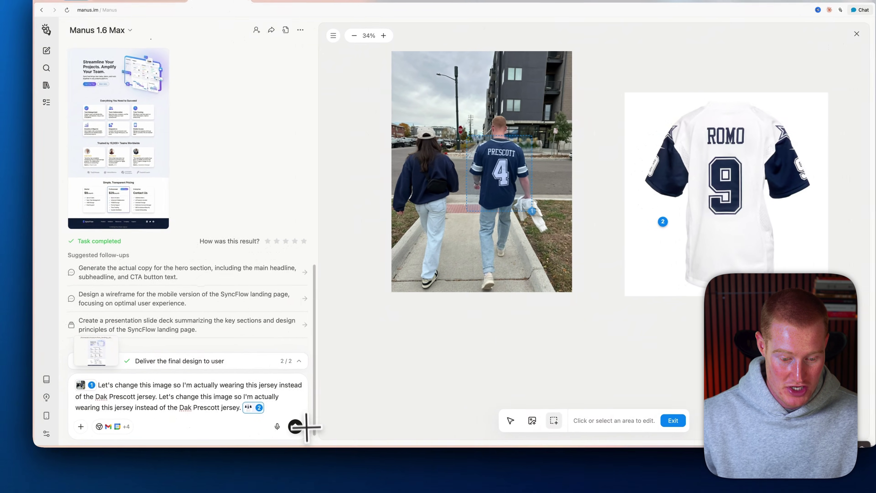
left_click(296, 427)
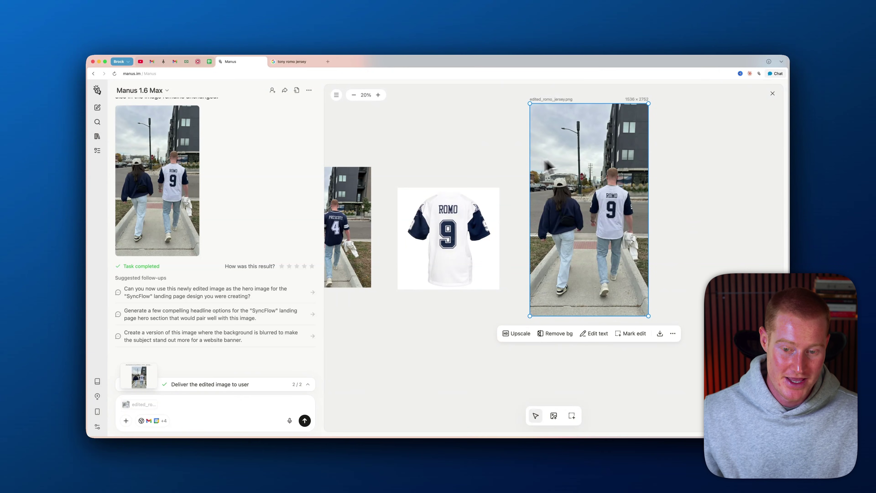
- Upscale edited_romo_jersey.png to 4k, 2286 × 4096
scroll(509, 172, "down", 3)
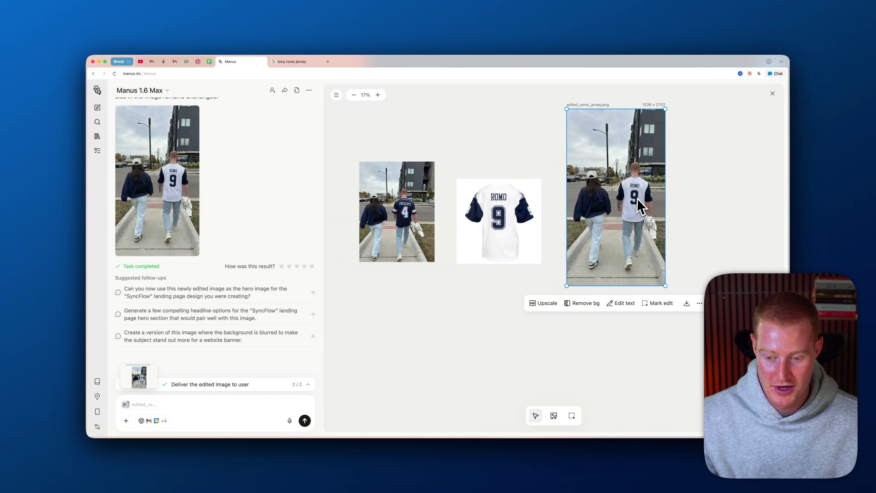
scroll(638, 200, "up", 5)
left_click(529, 363)
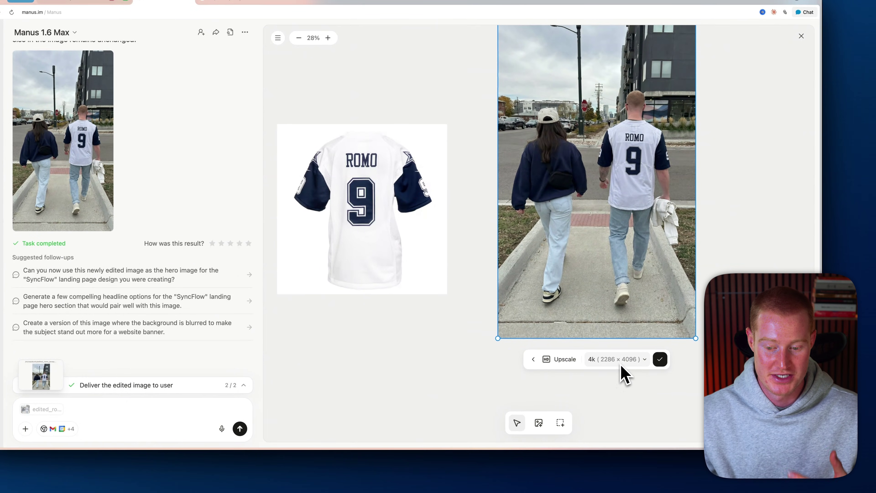
left_click(660, 359)
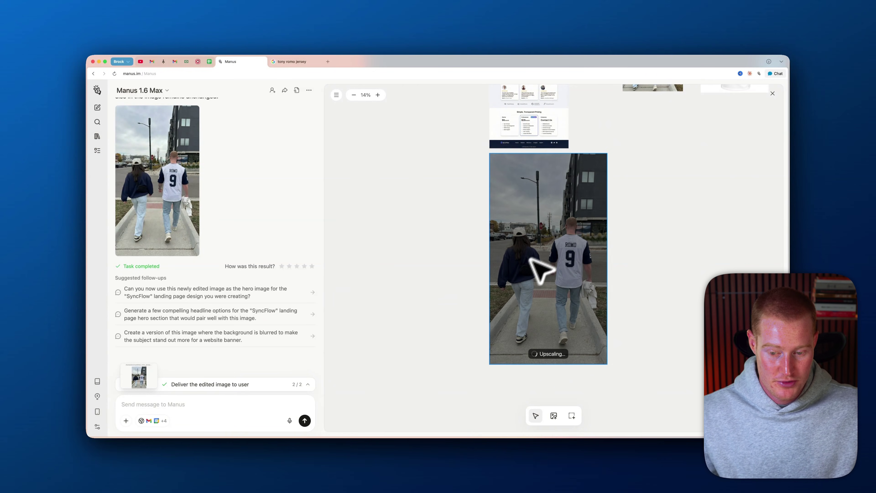
scroll(626, 142, "up", 3)
scroll(626, 183, "right", 5)
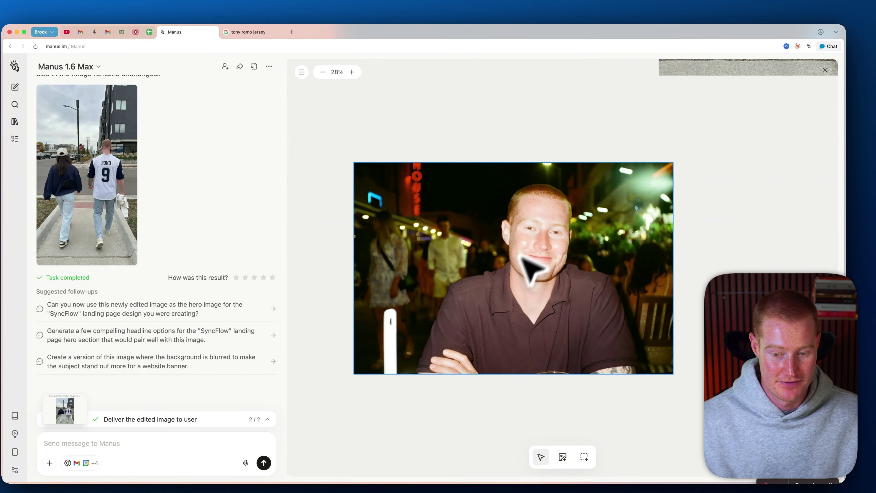
- Select the night photo of the man and cut him out with Remove bg
left_click(509, 235)
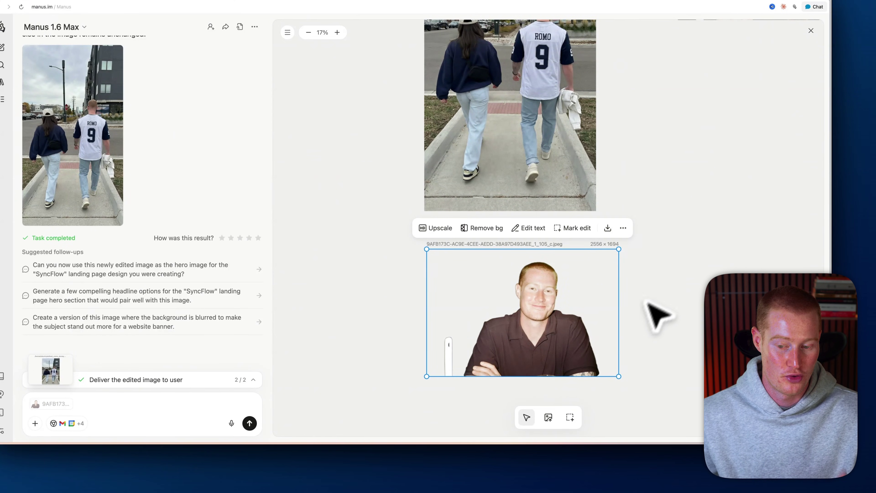
scroll(668, 262, "right", 2)
scroll(676, 215, "right", 1)
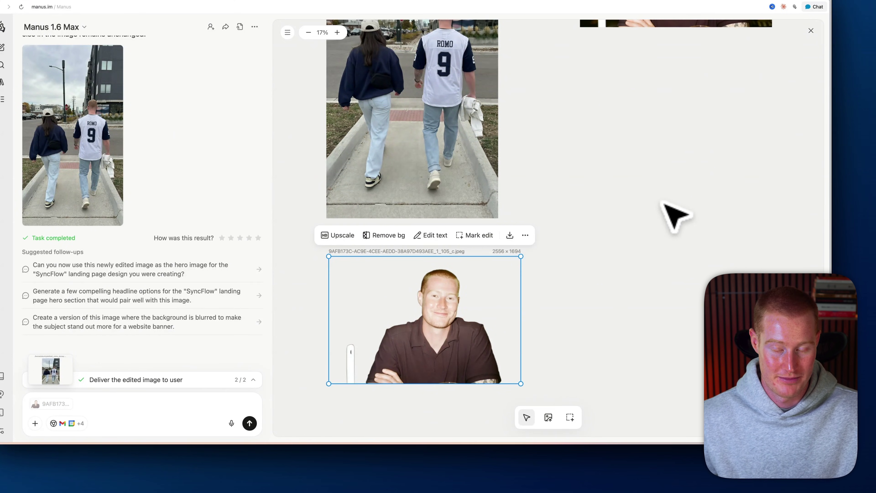
scroll(517, 241, "up", 5)
scroll(335, 418, "up", 2)
- Place the cut-out over the woman in the street photo, shrunk to about 797×528
left_click_drag(335, 418, 450, 205)
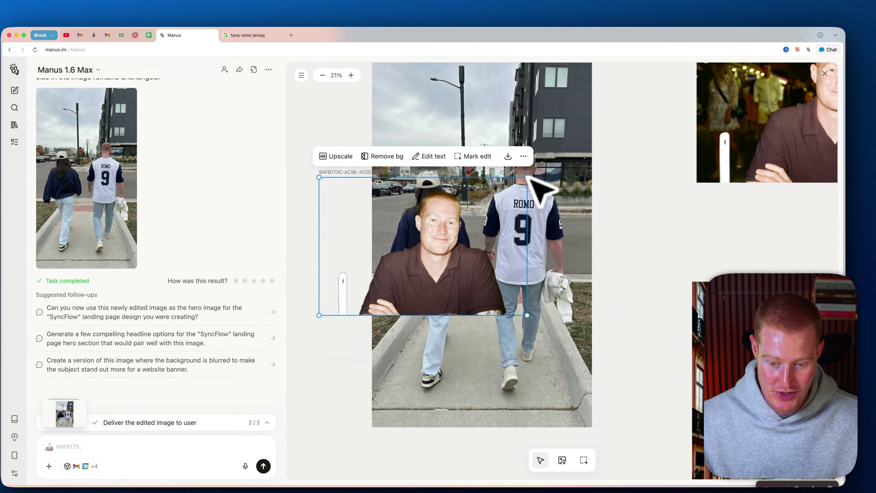
left_click_drag(547, 145, 438, 214)
left_click_drag(377, 312, 432, 259)
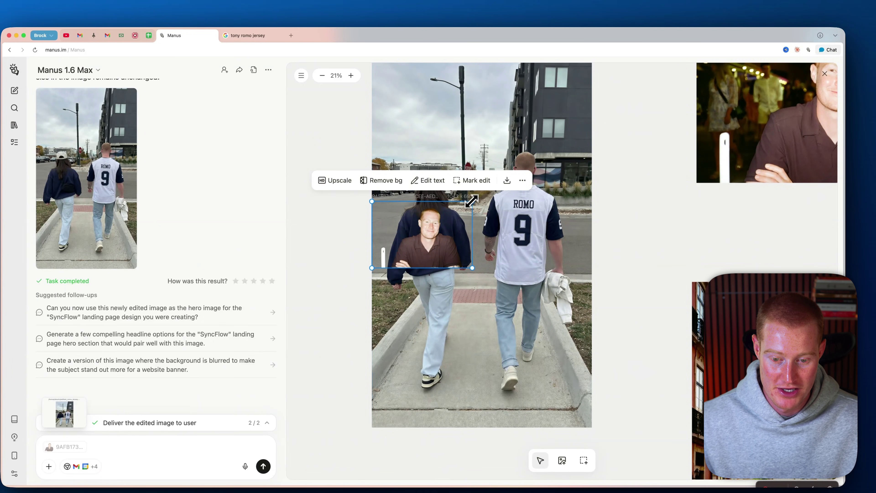
left_click_drag(473, 201, 449, 216)
left_click(586, 133)
scroll(630, 180, "down", 3)
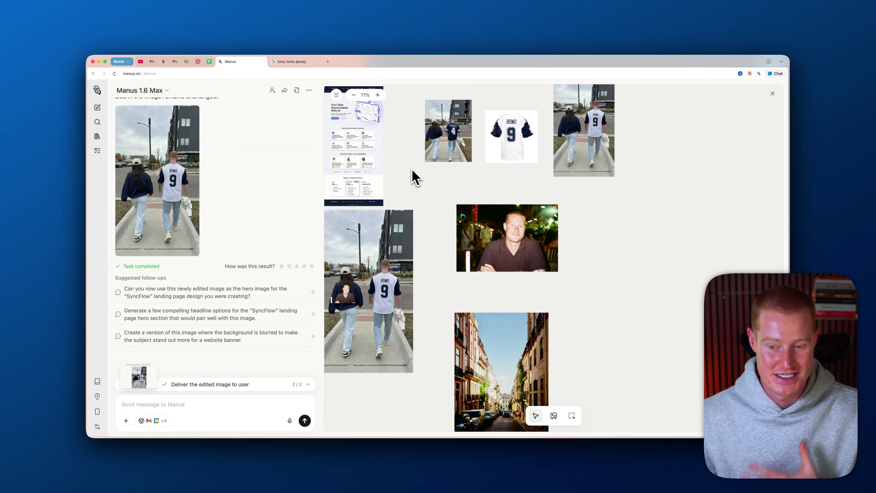
- Scroll left to bring the Manus Browser Operator product page on manus.im into view
scroll(413, 170, "left", 2)
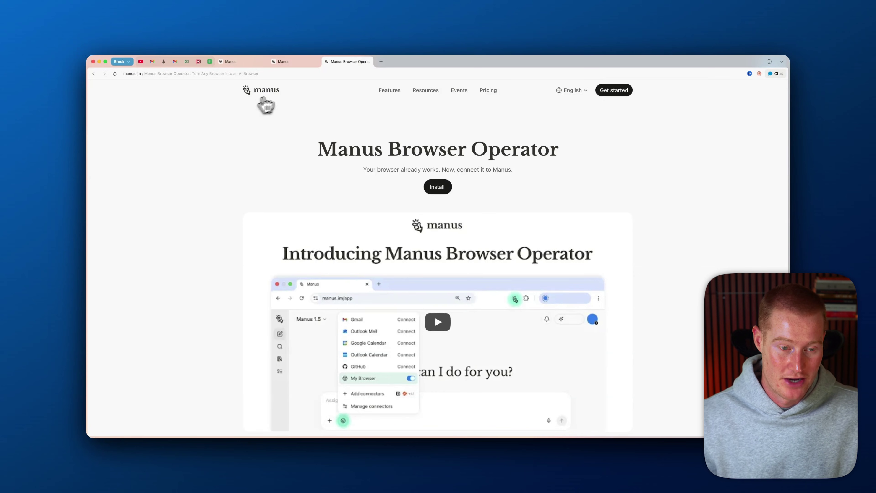
- Install the Manus AI Browser Operator extension from the Chrome Web Store into Dia
left_click(439, 187)
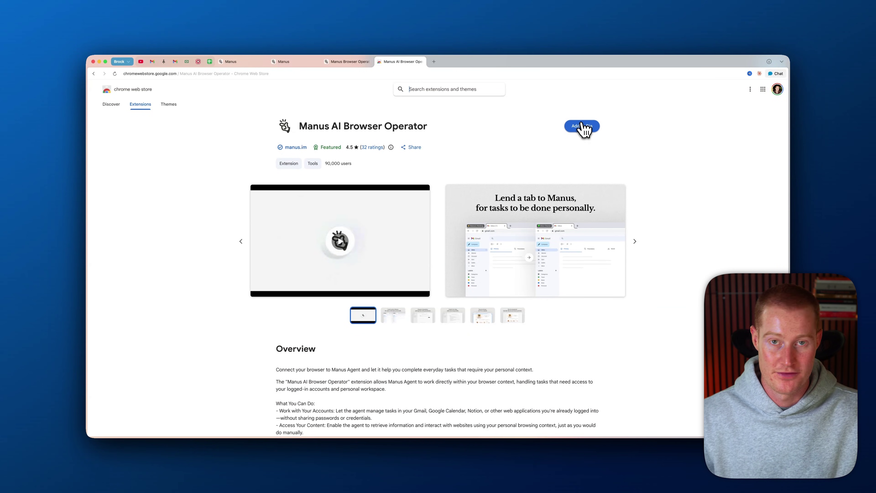
left_click(571, 127)
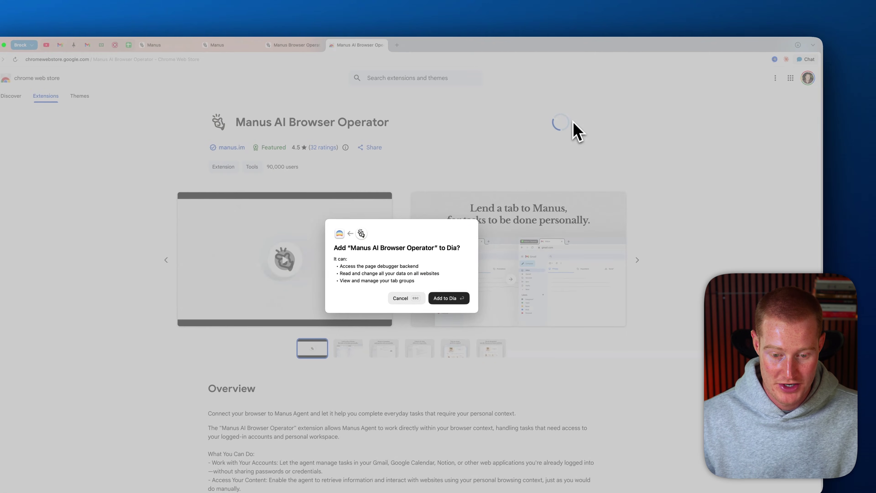
left_click(452, 299)
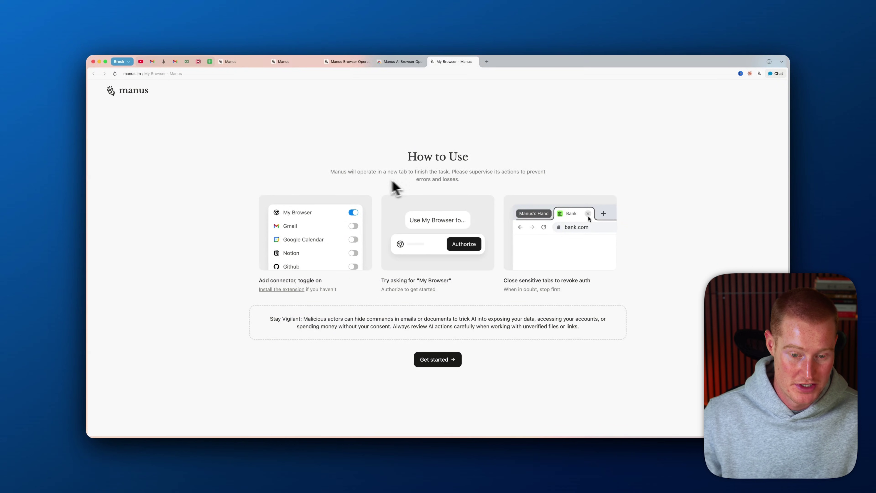
- Highlight the warning about supervising Manus, then start a new task from the Browser Operator extension
left_click_drag(331, 172, 568, 188)
left_click(472, 185)
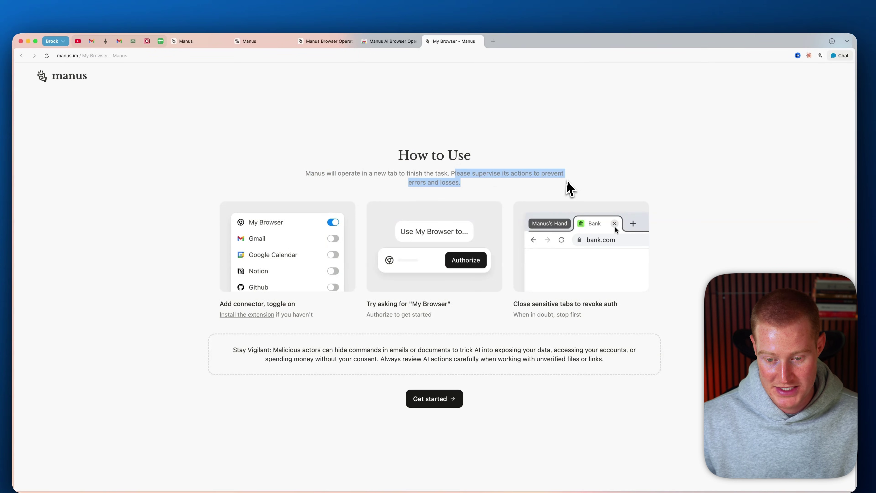
left_click(539, 200)
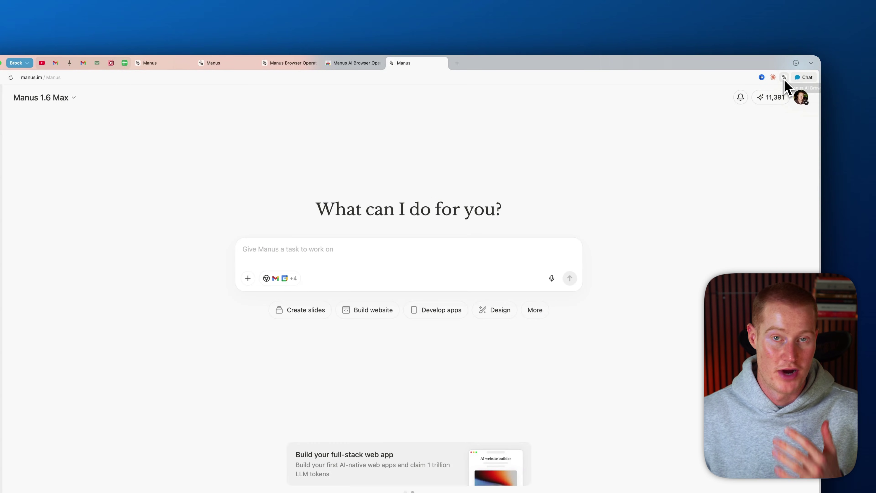
left_click(784, 78)
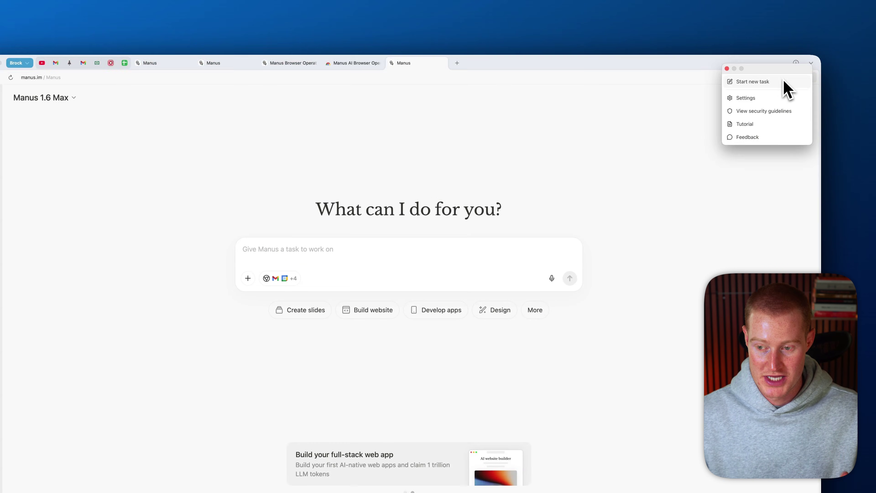
left_click(766, 83)
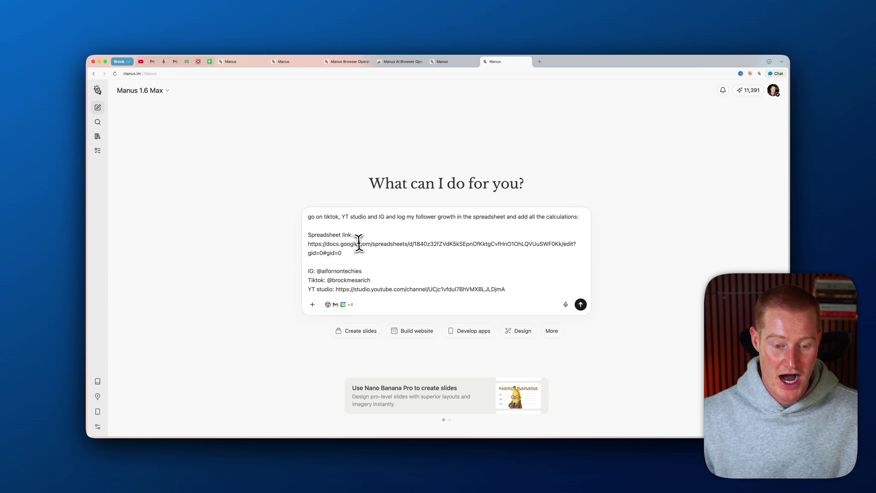
- Switch to the Following Tracker spreadsheet and select cell H12 under TikTok Followers
left_click(210, 61)
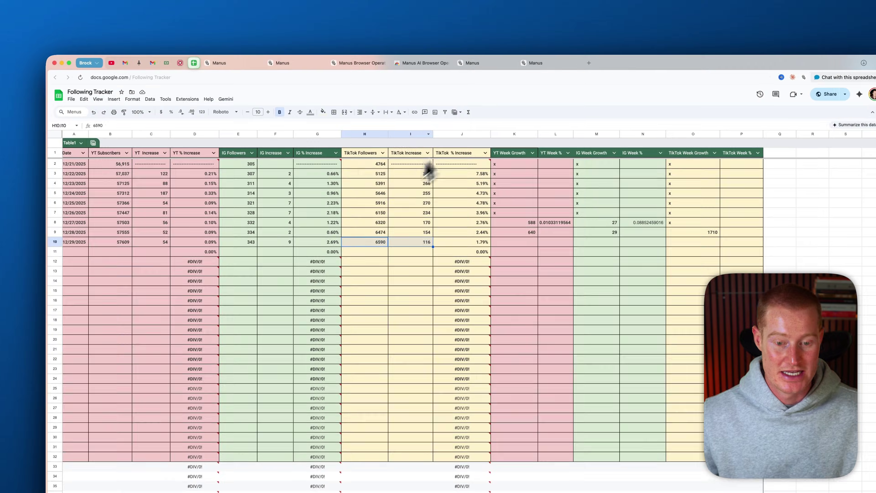
left_click(386, 263)
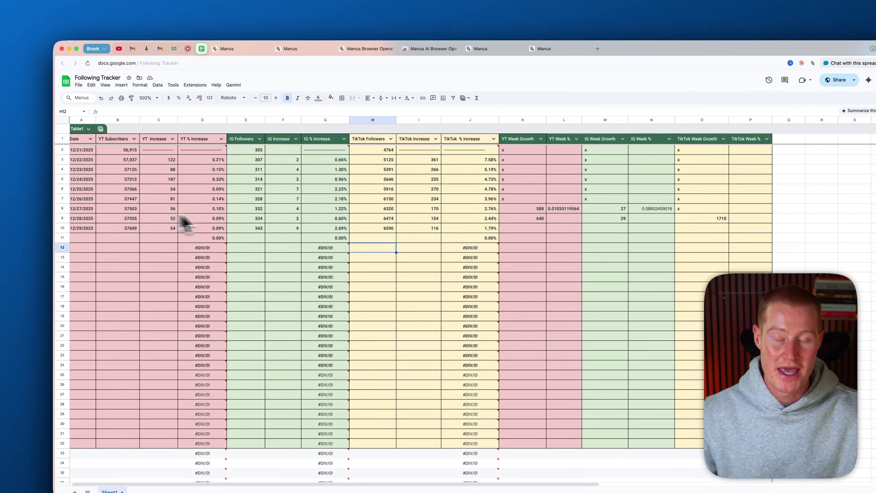